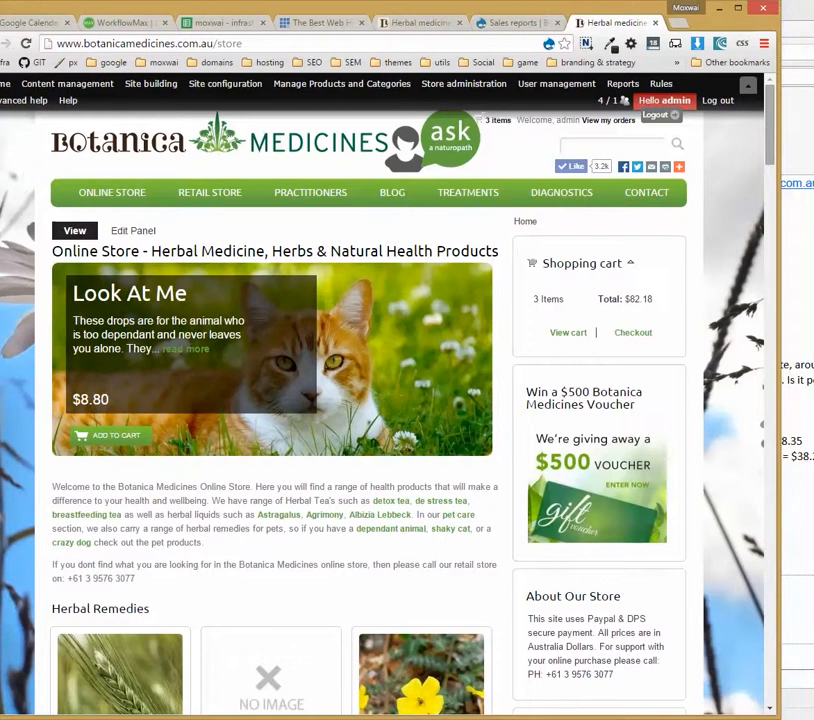
Step: Open the overview of product attributes in the store administration
drag(597, 13, 628, 14)
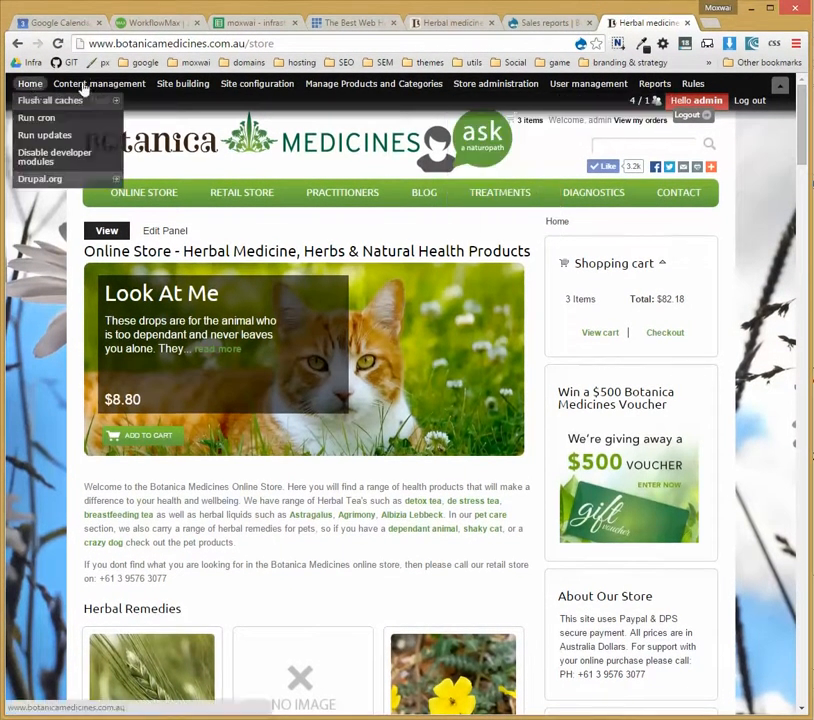
mouse_move(487, 152)
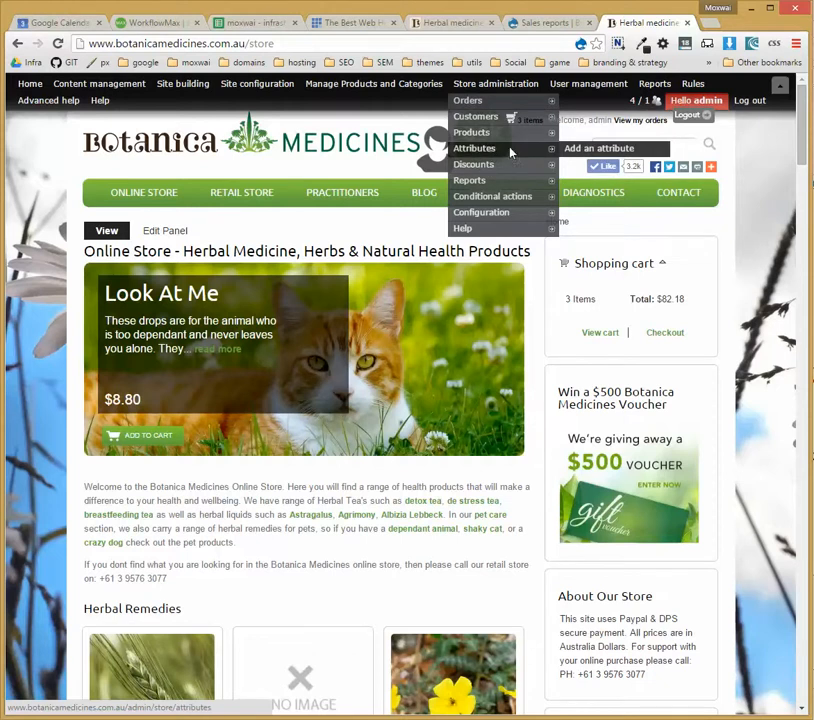
click(511, 151)
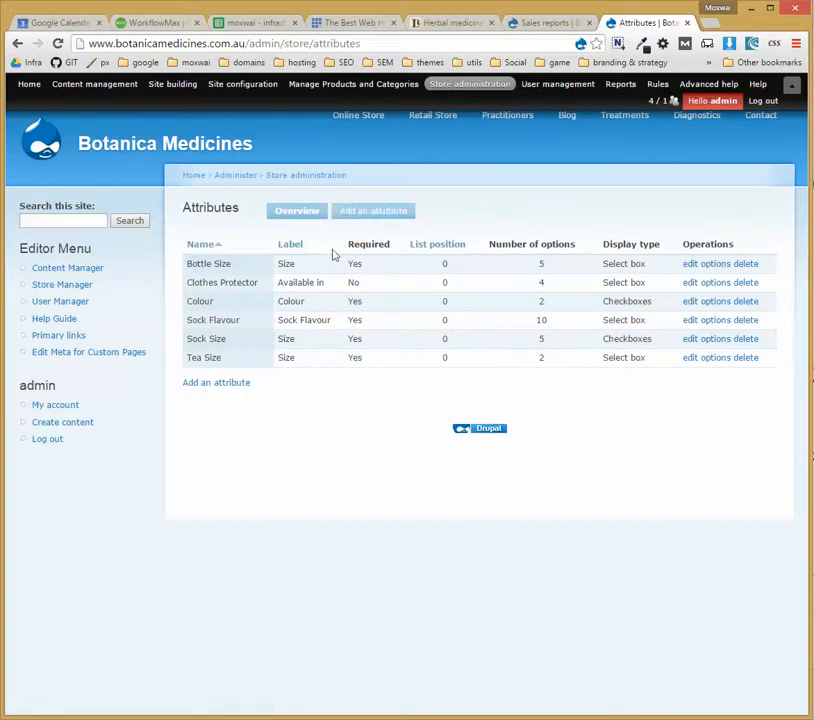
Step: Examine the form for adding an attribute and the options defined for the Colour attribute
click(234, 384)
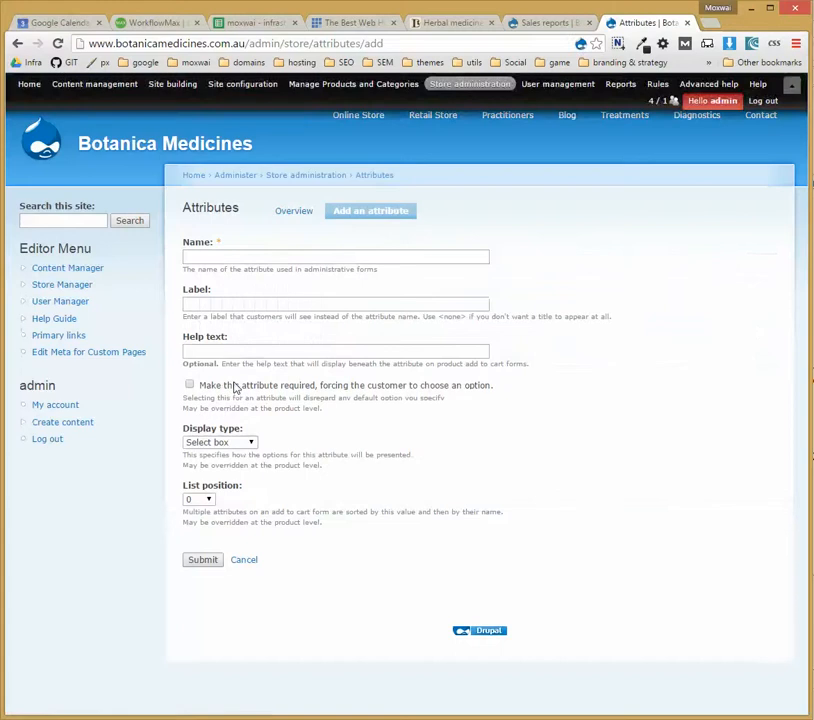
click(17, 44)
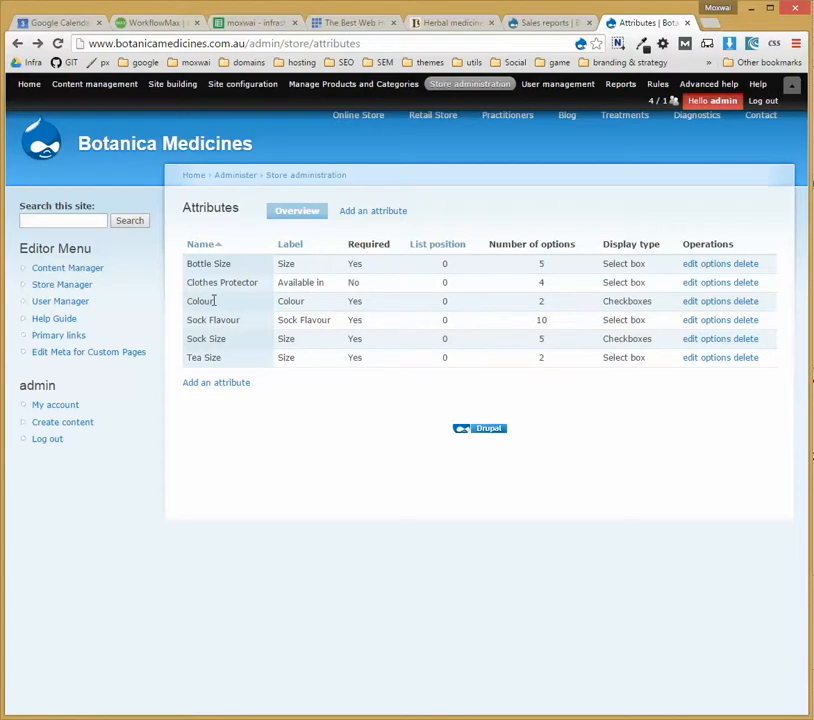
drag(210, 302, 188, 306)
double_click(290, 302)
double_click(199, 301)
click(718, 302)
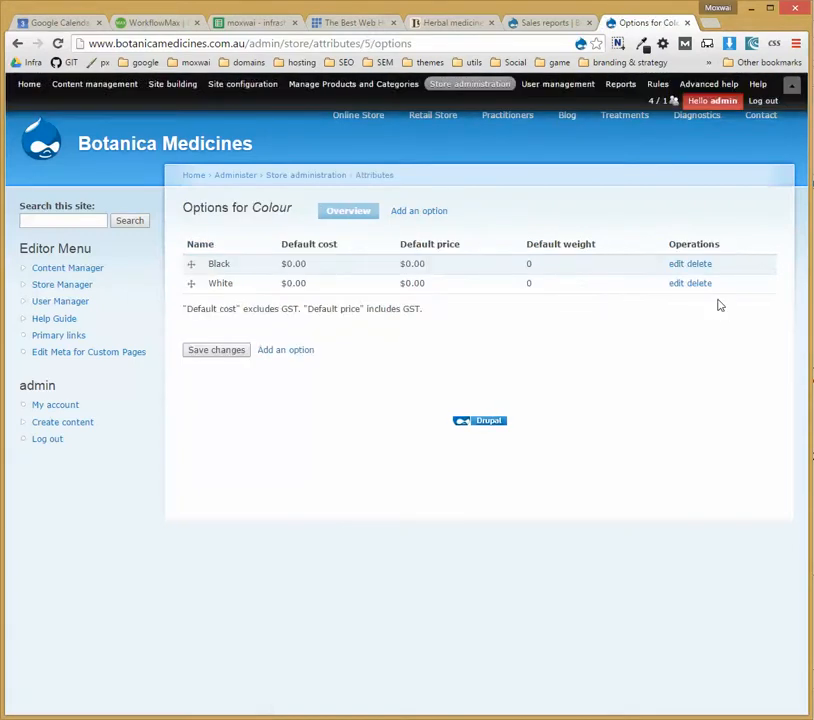
click(17, 43)
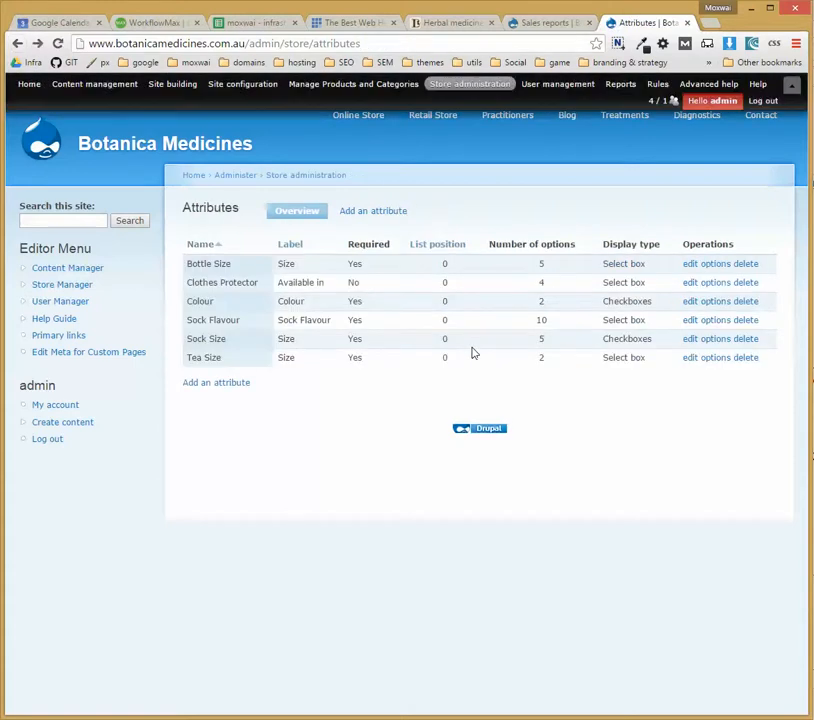
Step: Add a new product attribute named "Herbal Tea Size" with the remaining settings left at their defaults
click(236, 388)
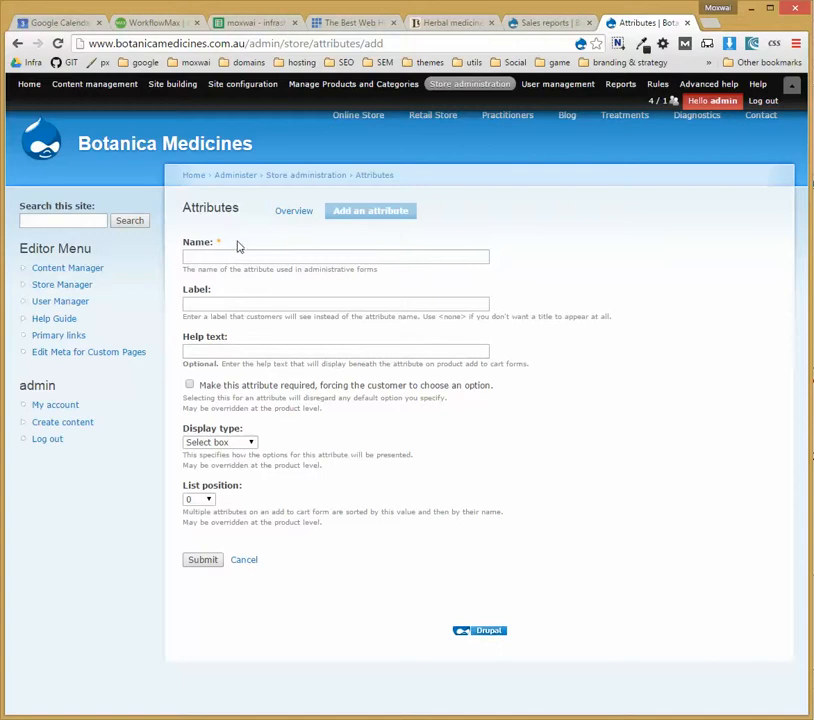
click(245, 258)
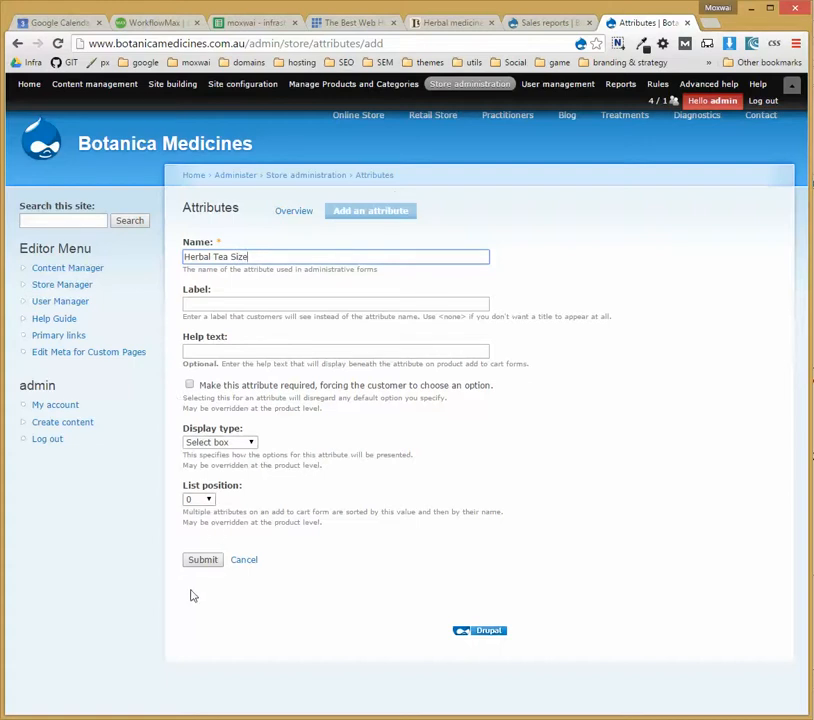
click(204, 562)
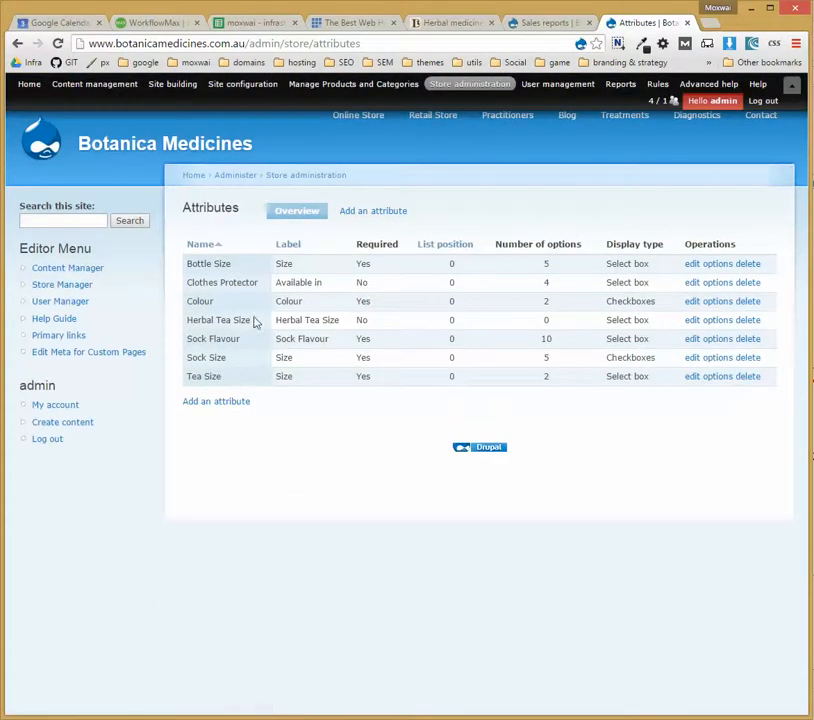
Step: Add an option named "50g" to the Herbal Tea Size attribute
click(718, 320)
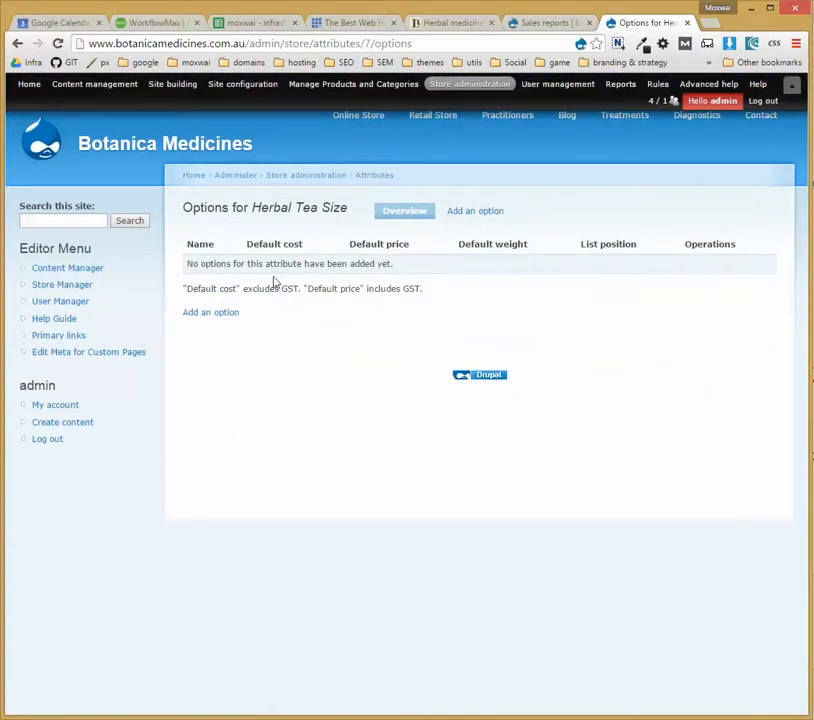
click(232, 314)
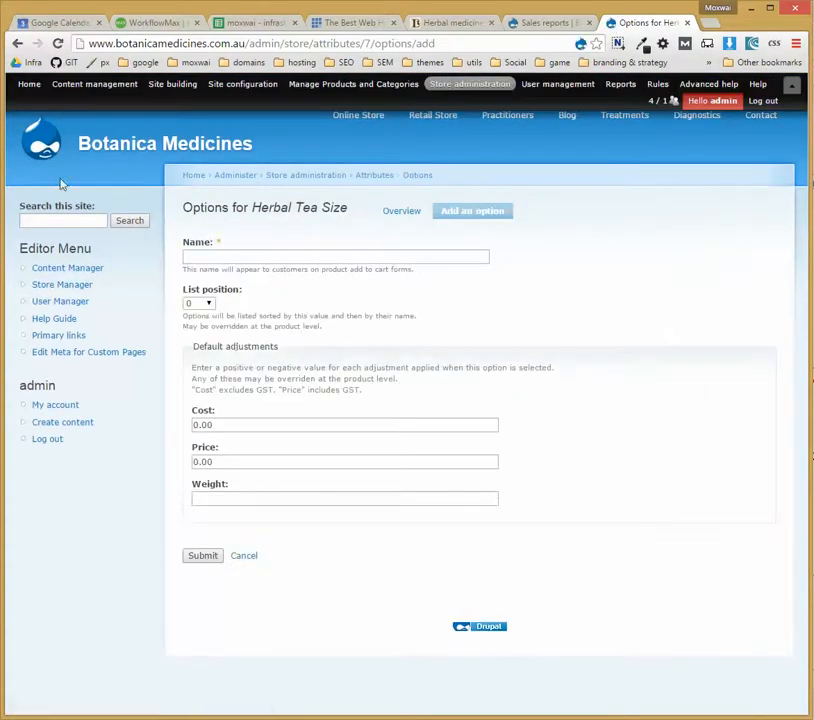
click(275, 259)
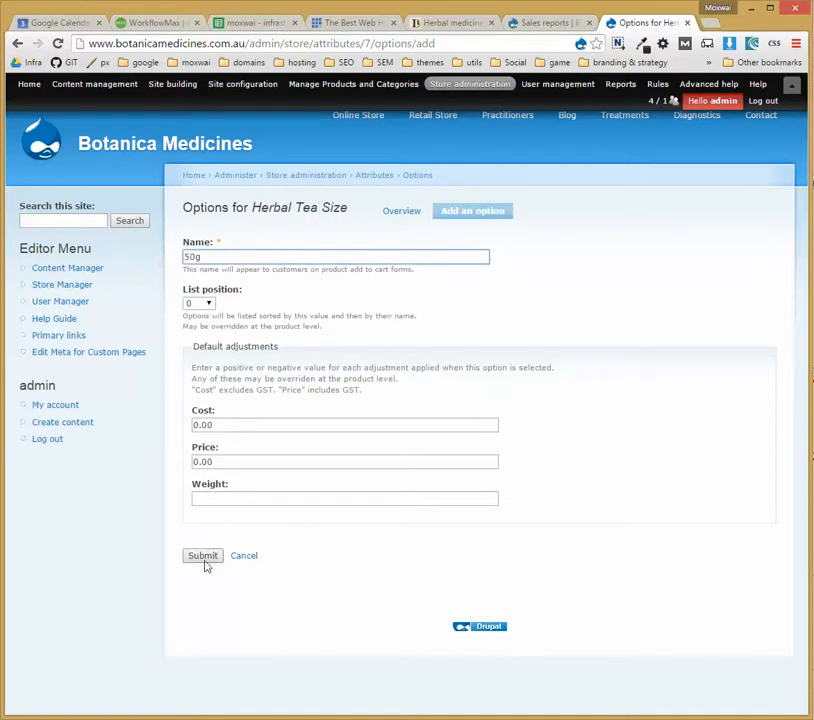
click(204, 558)
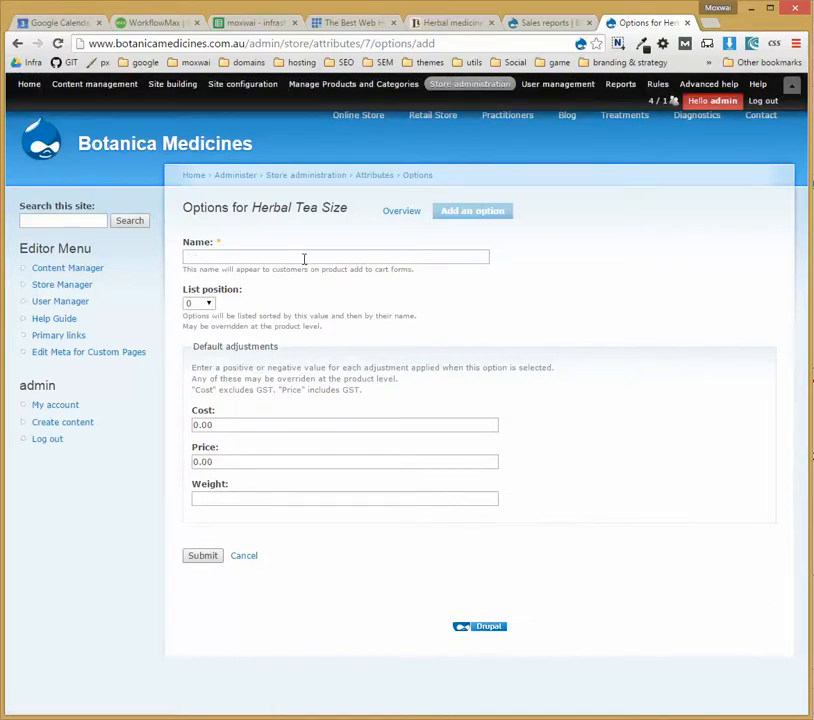
Step: Add an option named "100g" to the Herbal Tea Size attribute
click(253, 262)
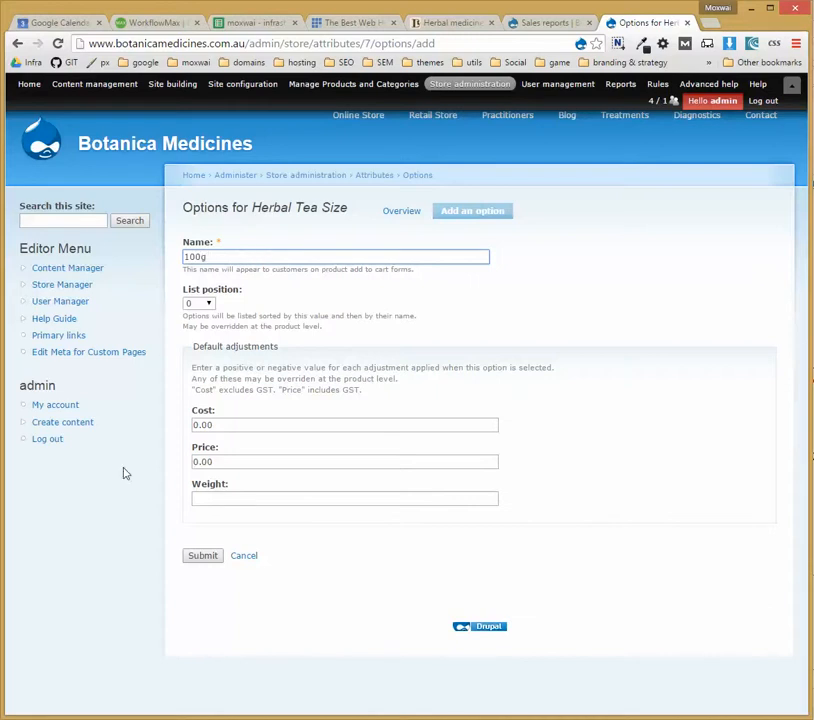
click(230, 500)
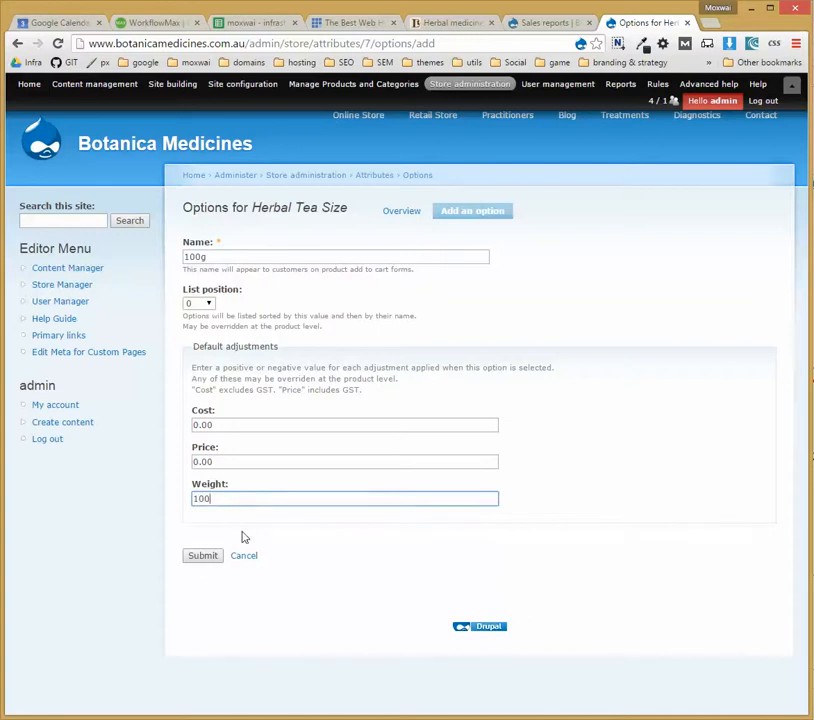
click(207, 557)
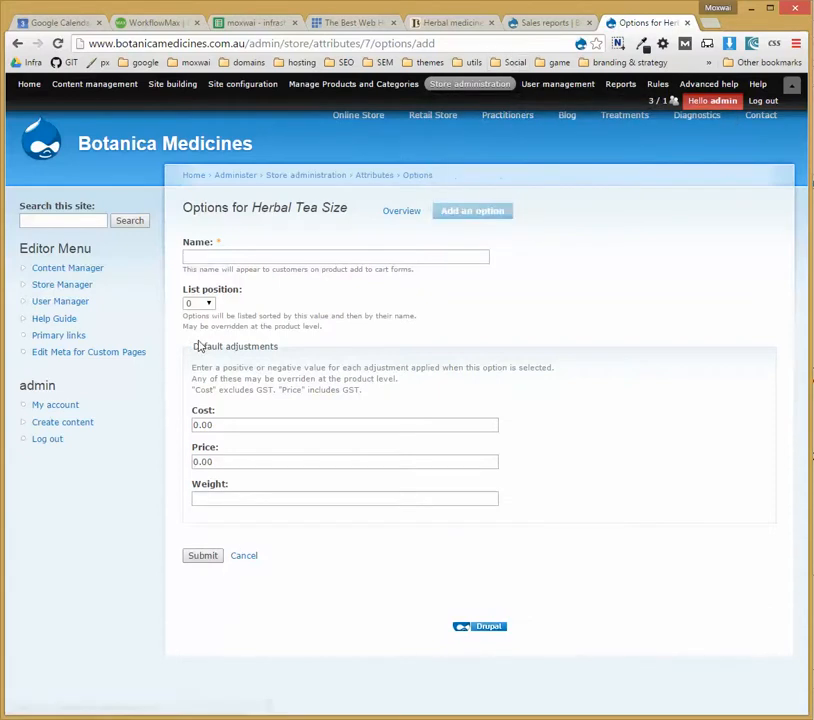
Step: Check the required tea sizes in the client's email and add a "250g" option to Herbal Tea Size
click(234, 258)
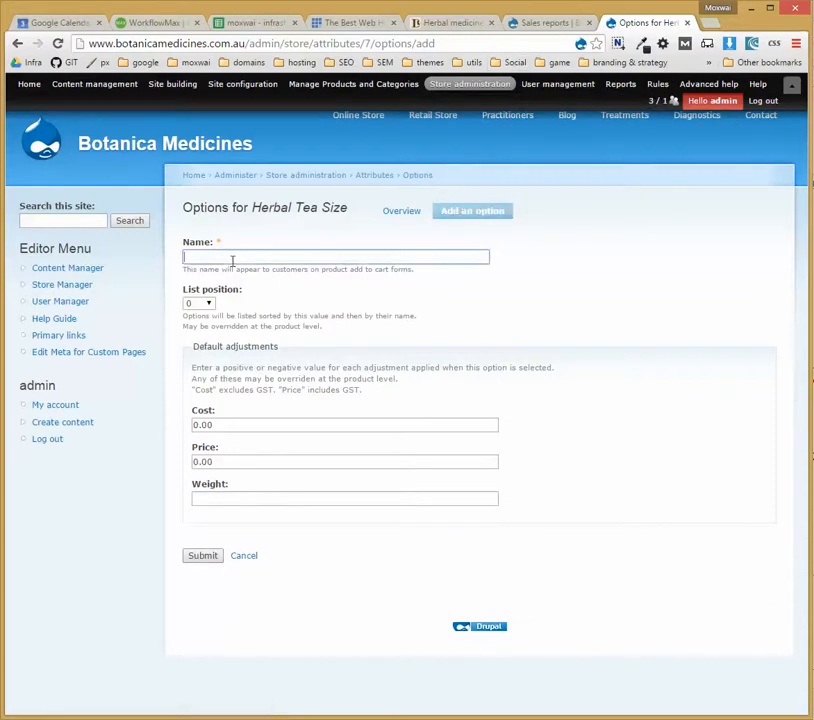
key(alt+Tab)
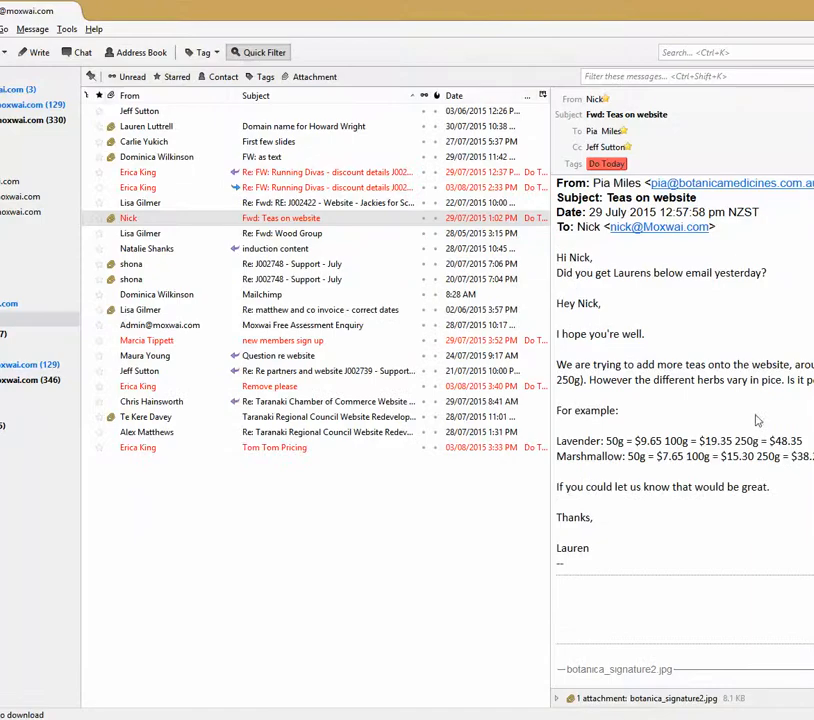
key(alt+Tab)
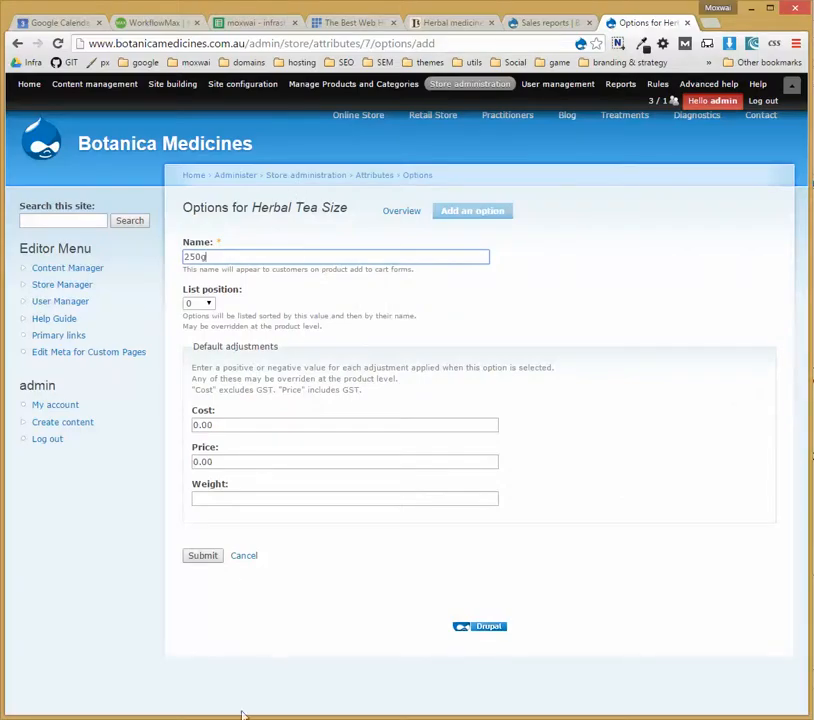
click(208, 557)
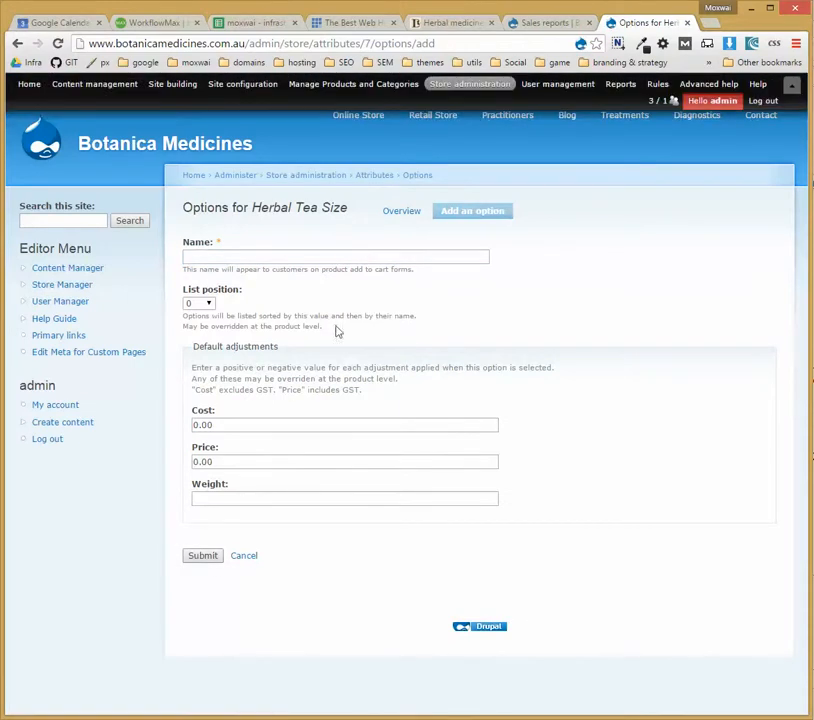
Step: Reorder the Herbal Tea Size options as 50g, 100g, 250g and save the changes
click(414, 211)
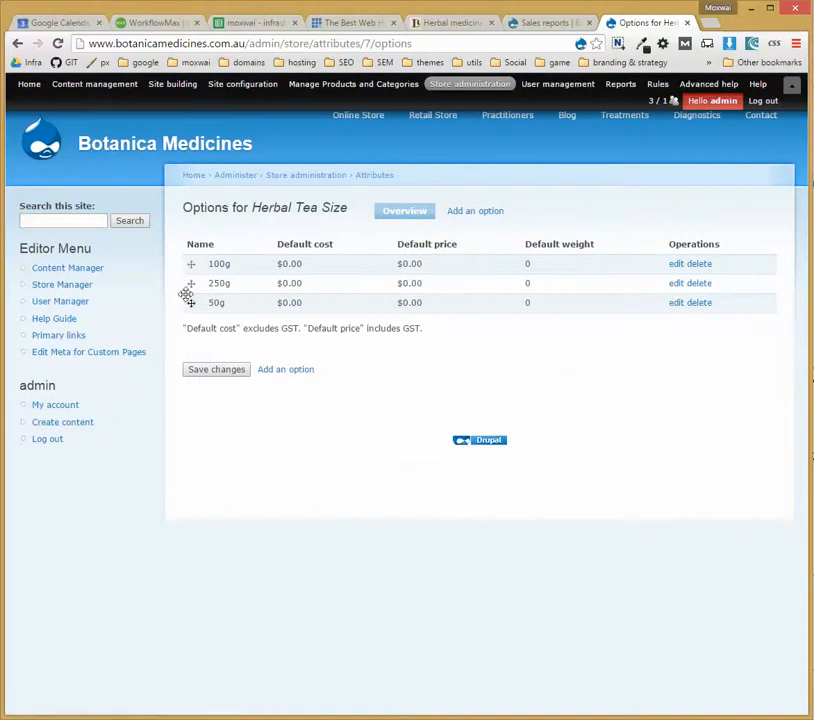
mouse_move(191, 303)
mouse_down()
mouse_move(192, 256)
mouse_move(194, 302)
mouse_move(195, 287)
mouse_up()
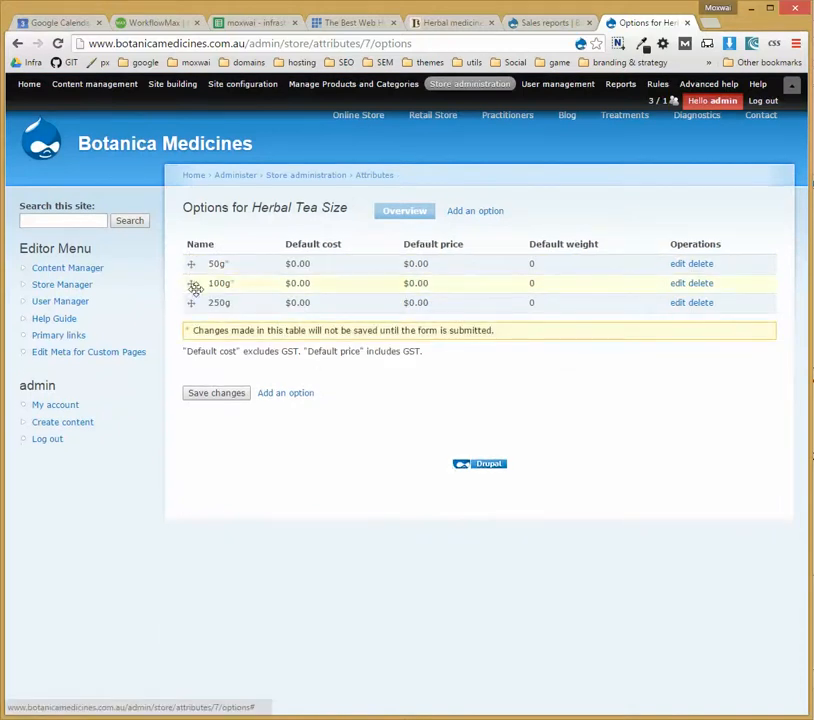
click(218, 396)
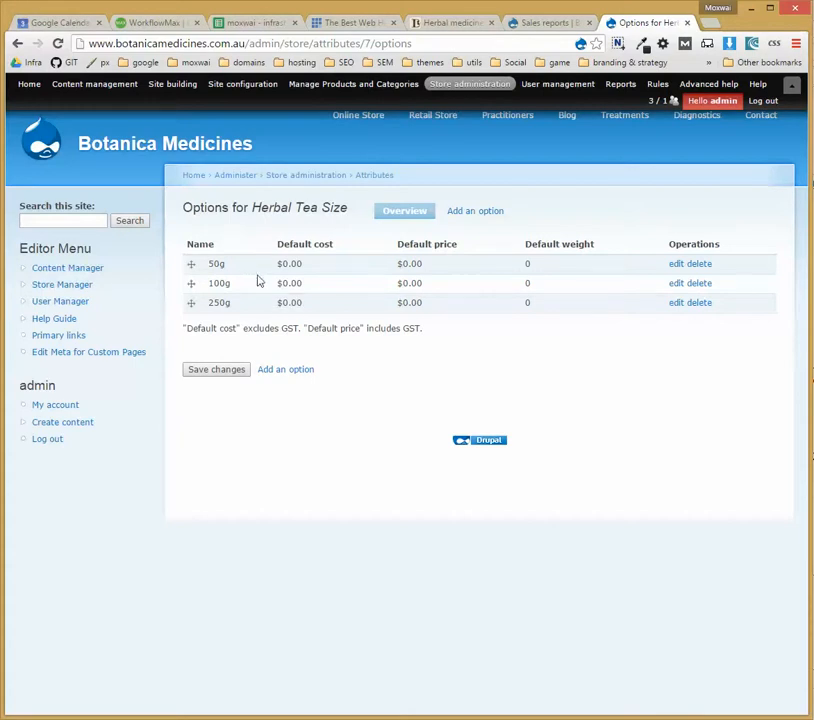
Step: Start a new Product No GST item and name it "Jeffs sleepy herbal tea"
mouse_move(557, 84)
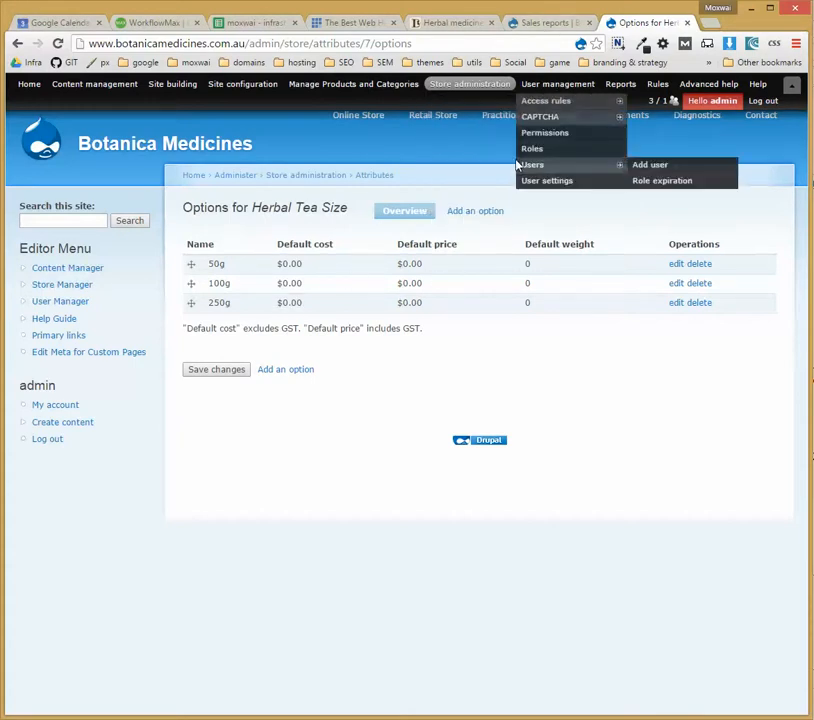
mouse_move(500, 88)
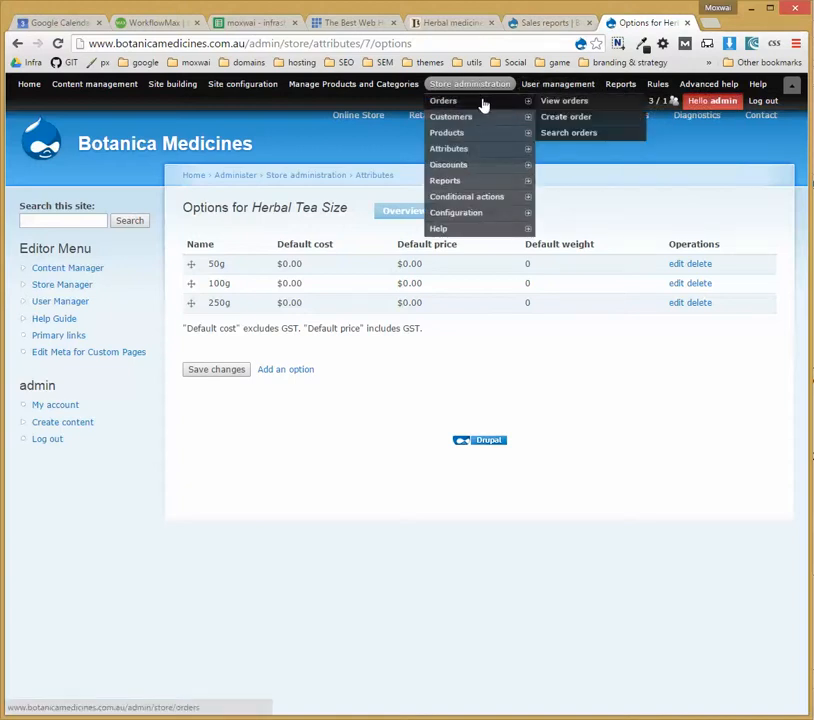
mouse_move(476, 156)
mouse_move(131, 84)
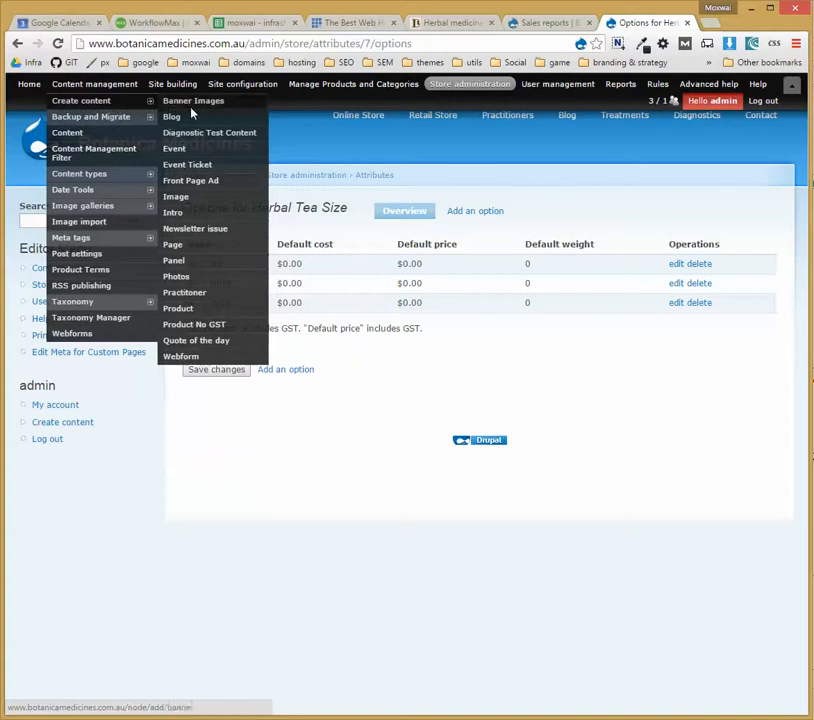
click(222, 326)
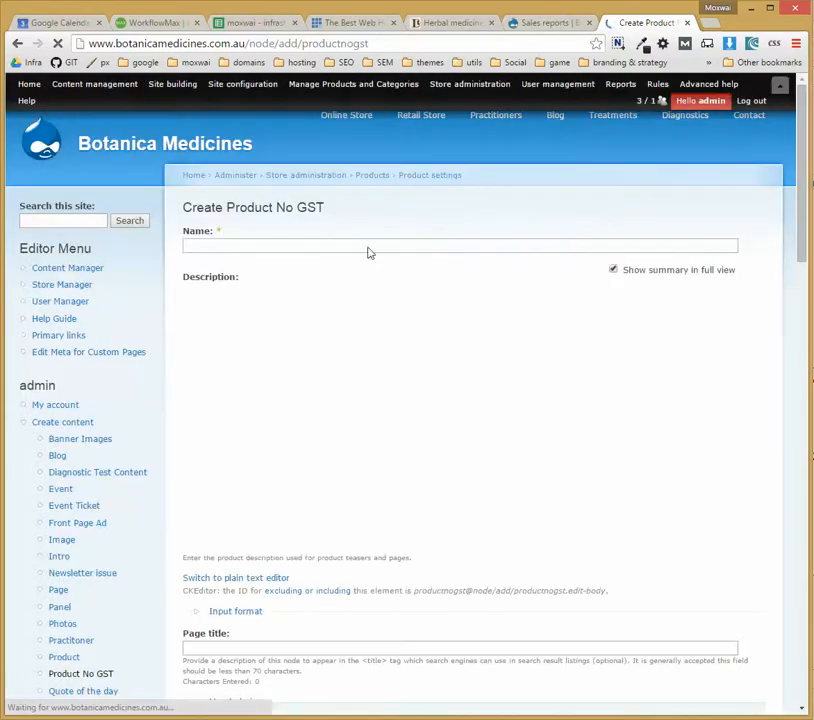
click(363, 245)
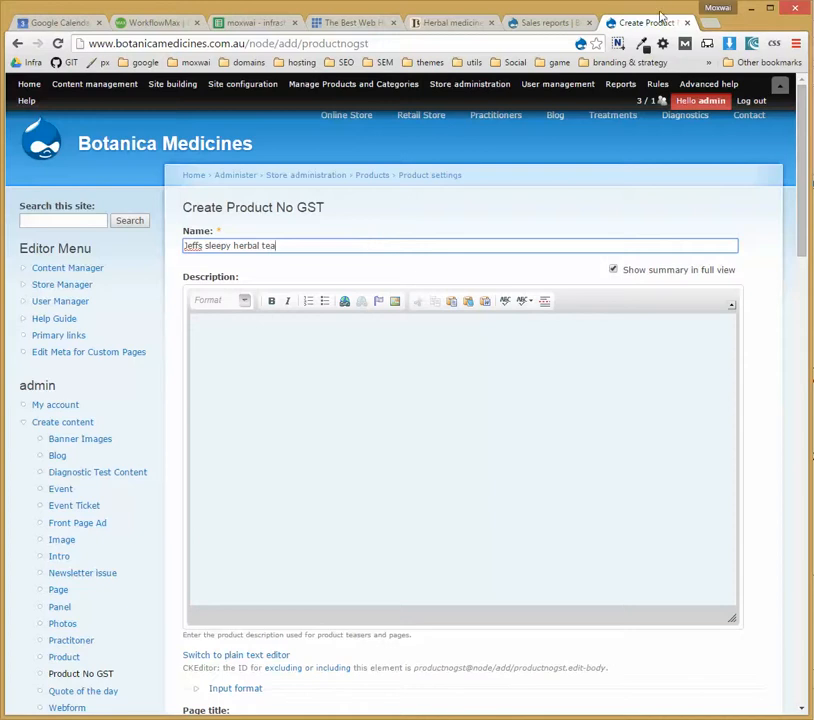
Step: Review the teas request in the email and enter the product description "This is jeffs awesome heerbal tea"
click(374, 490)
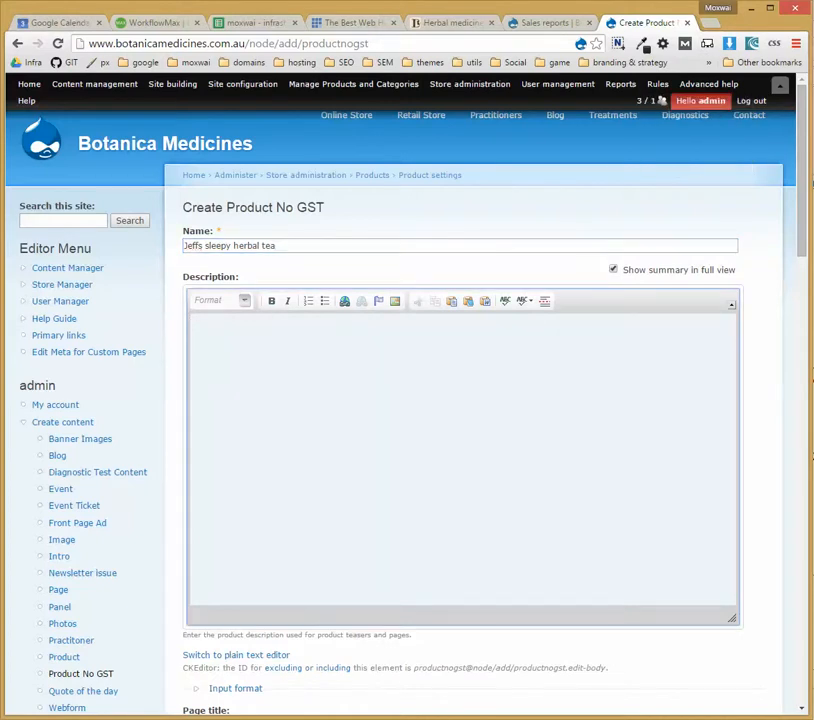
click(474, 333)
drag(813, 380, 562, 365)
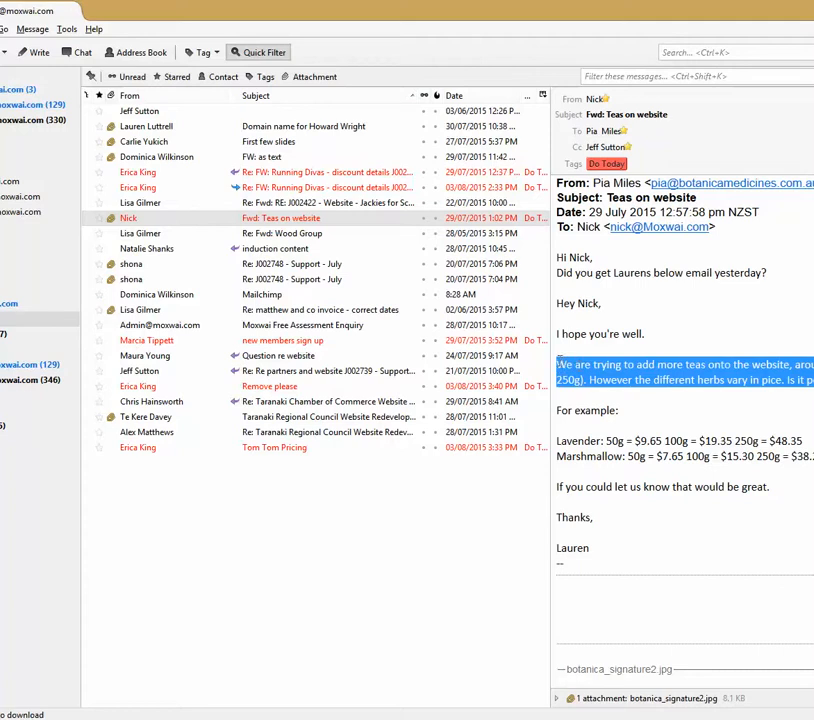
key(alt+Tab)
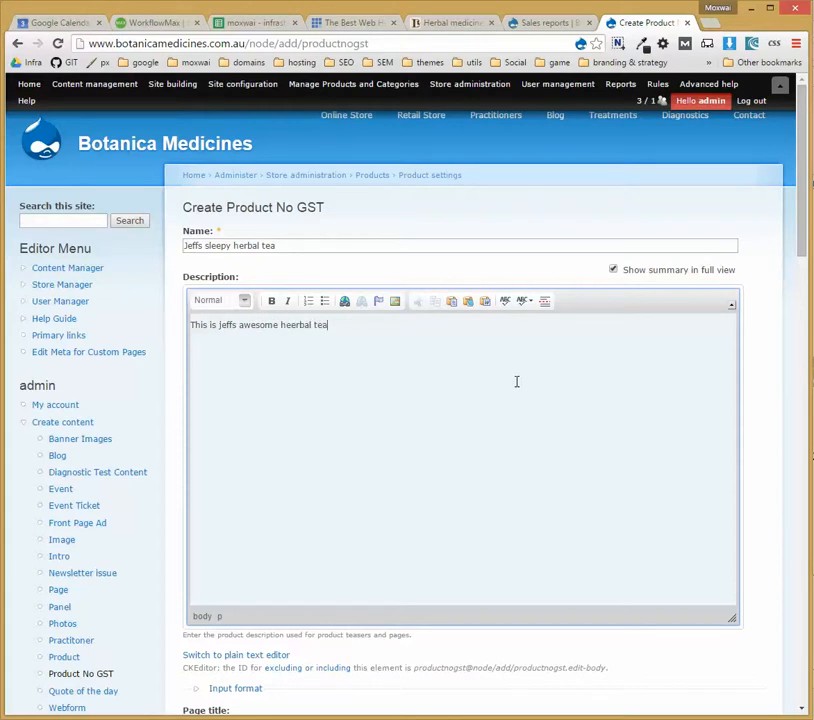
Step: Assign the product to the Organic Herbal Tea blends category
scroll(517, 381, down, 5)
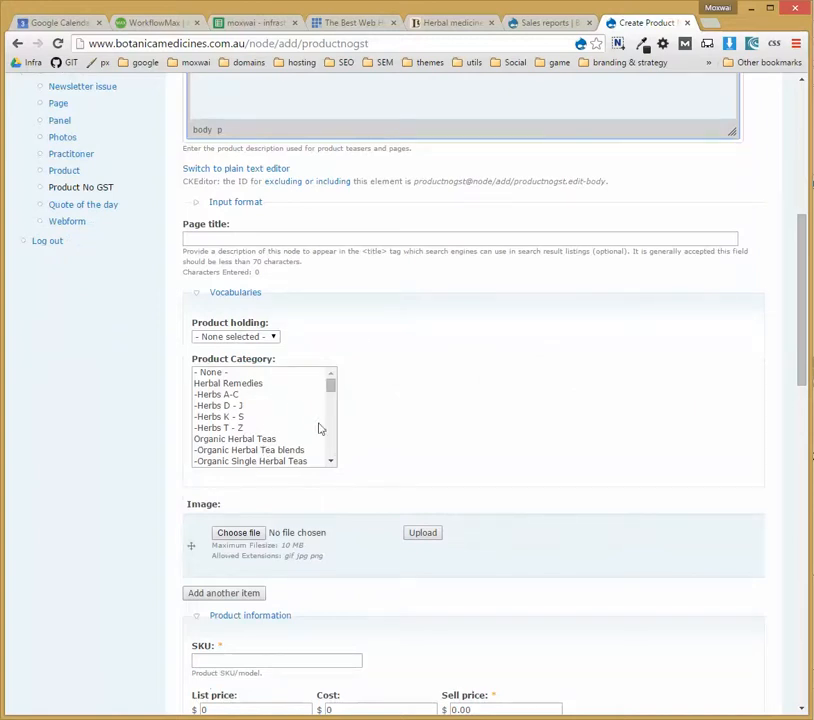
mouse_move(331, 389)
mouse_down()
mouse_move(334, 405)
mouse_move(332, 393)
mouse_up()
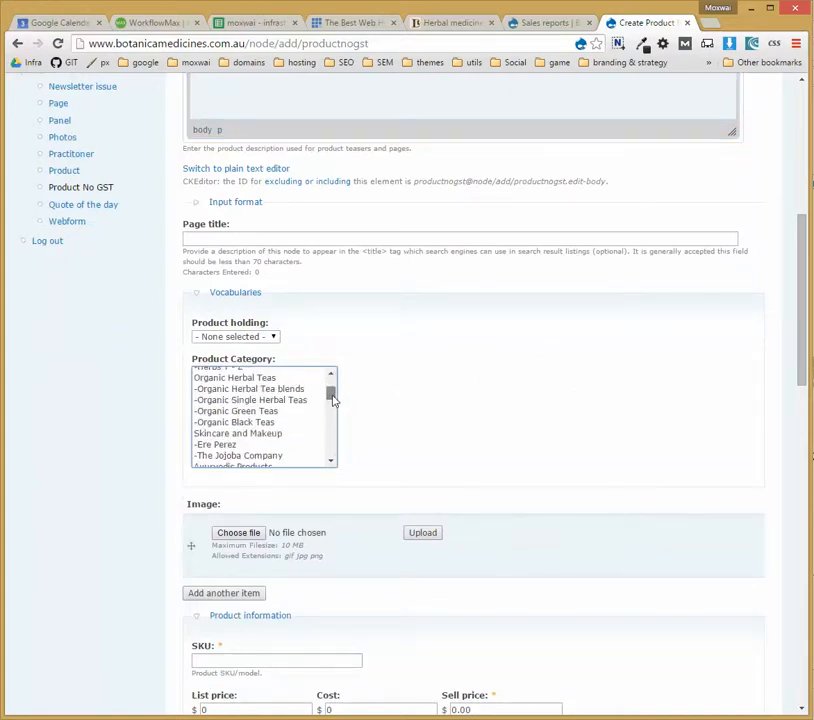
click(226, 390)
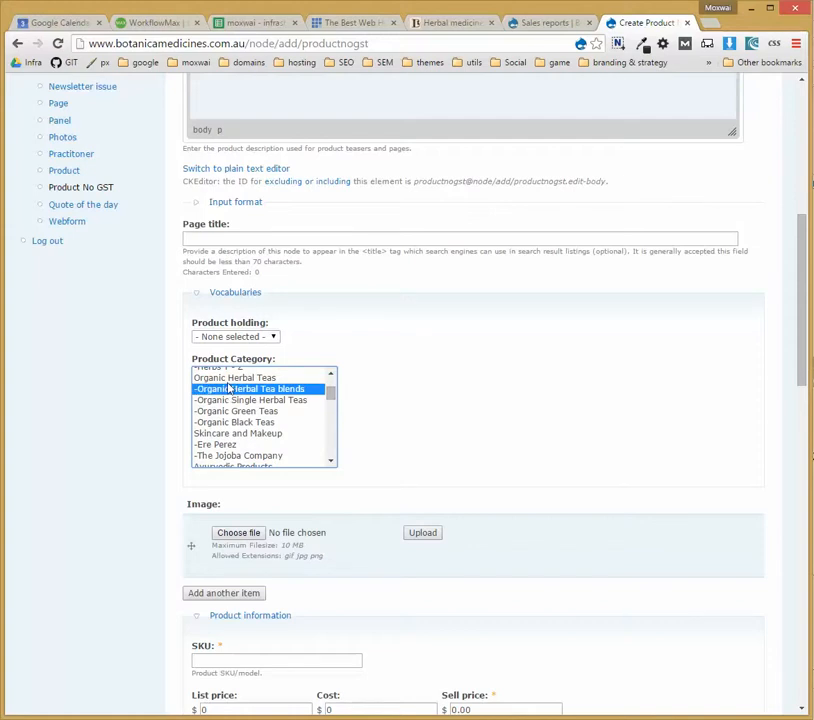
Step: Set the new product's SKU to "skujefftea" and its sell price to $10.00
scroll(310, 455, down, 3)
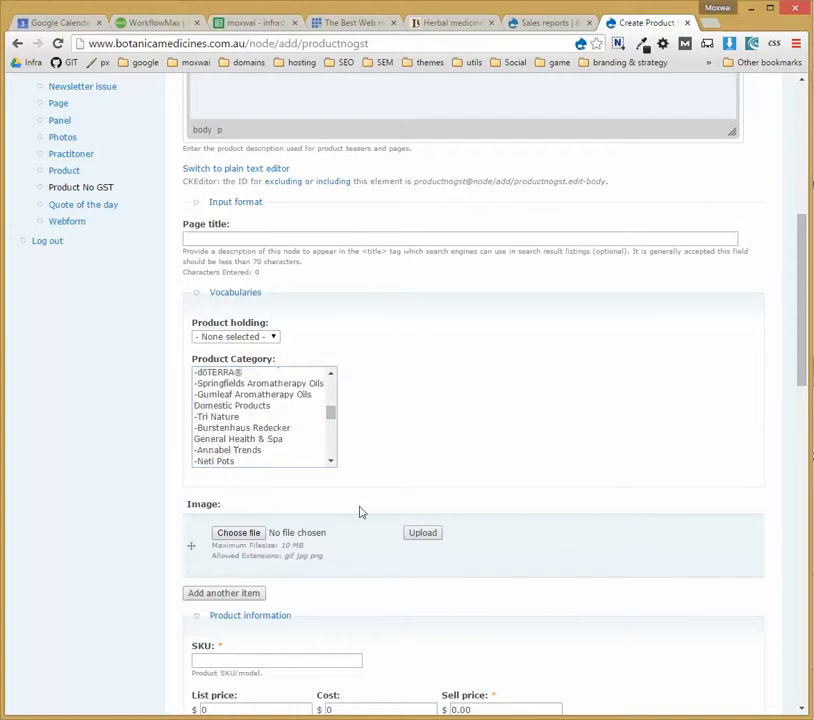
scroll(355, 511, down, 2)
scroll(347, 511, down, 1)
click(252, 453)
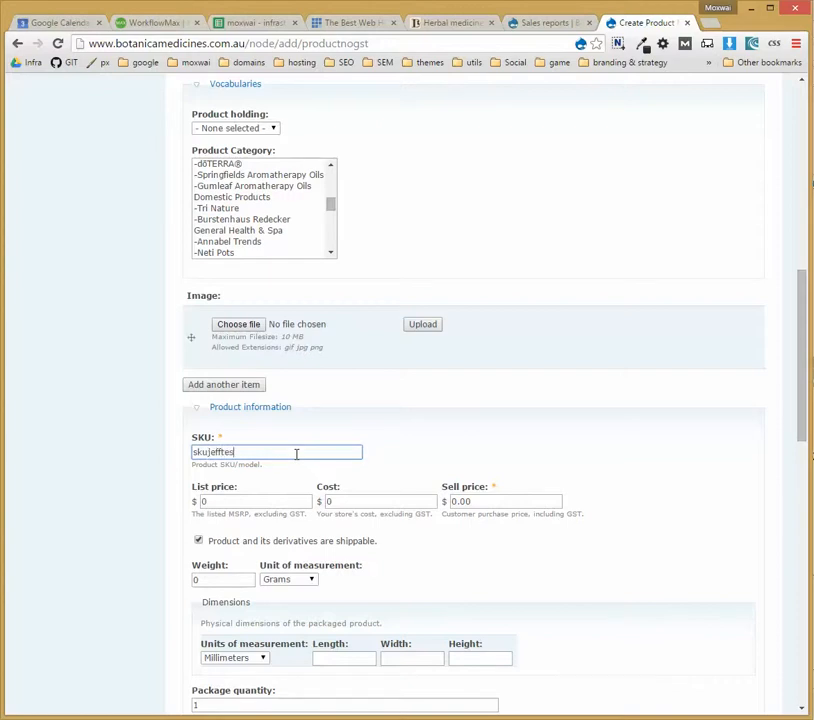
text(skujefftea)
double_click(457, 501)
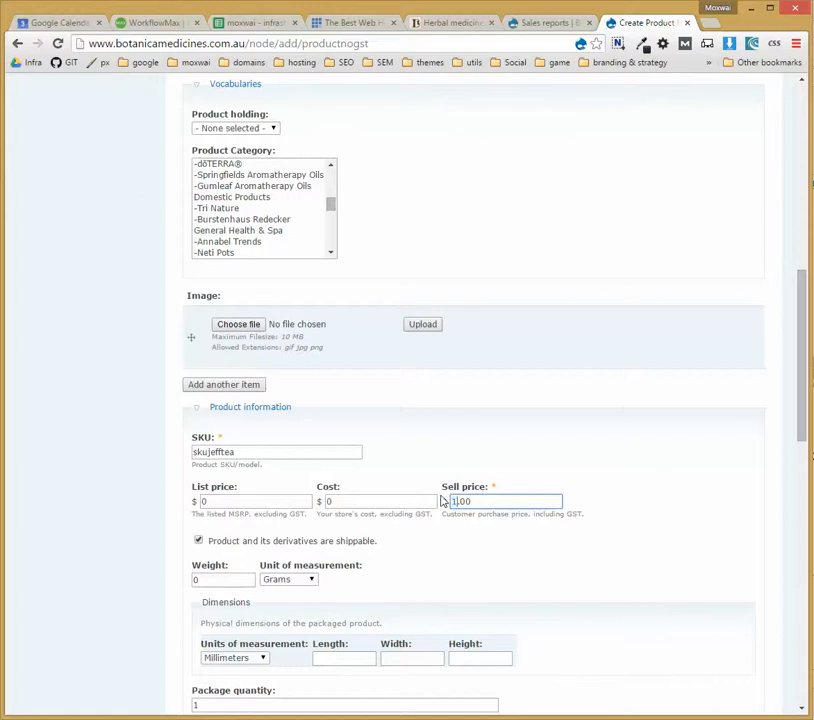
Step: Save the new product and continue to its edit page
scroll(116, 369, down, 5)
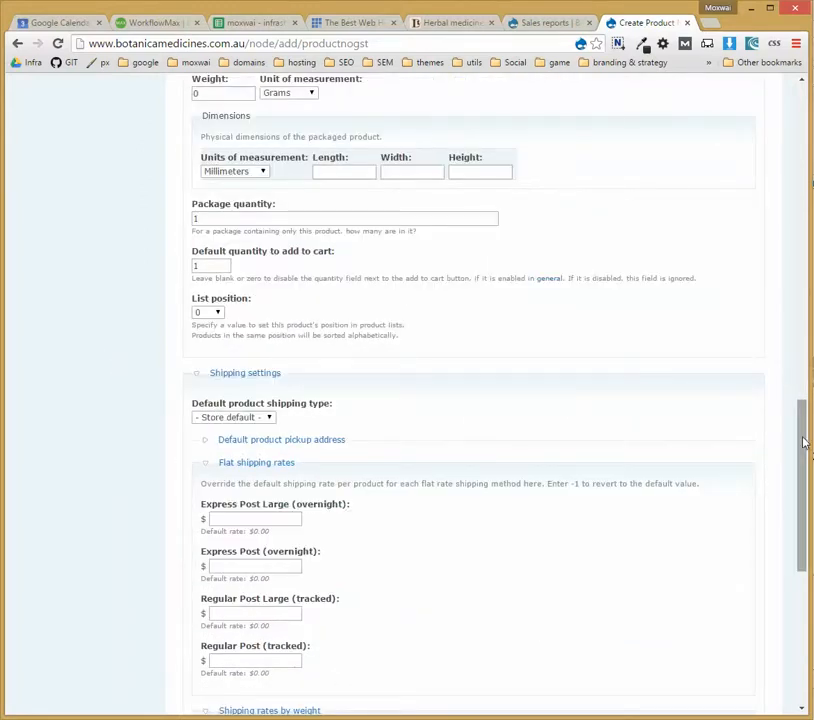
drag(801, 436, 796, 609)
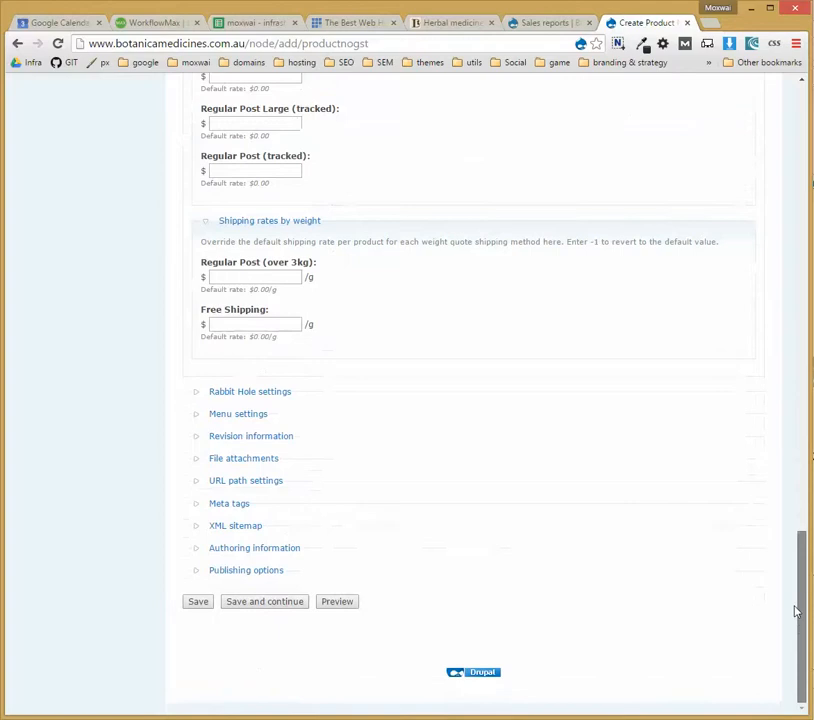
click(261, 604)
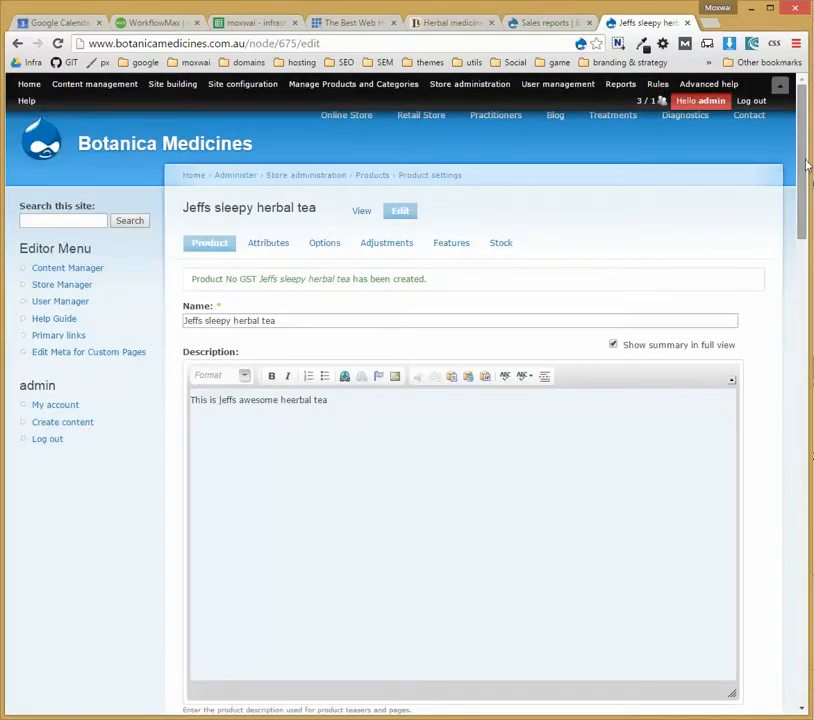
Step: Look over the saved product form and view the herbal tea's store page
drag(806, 165, 798, 270)
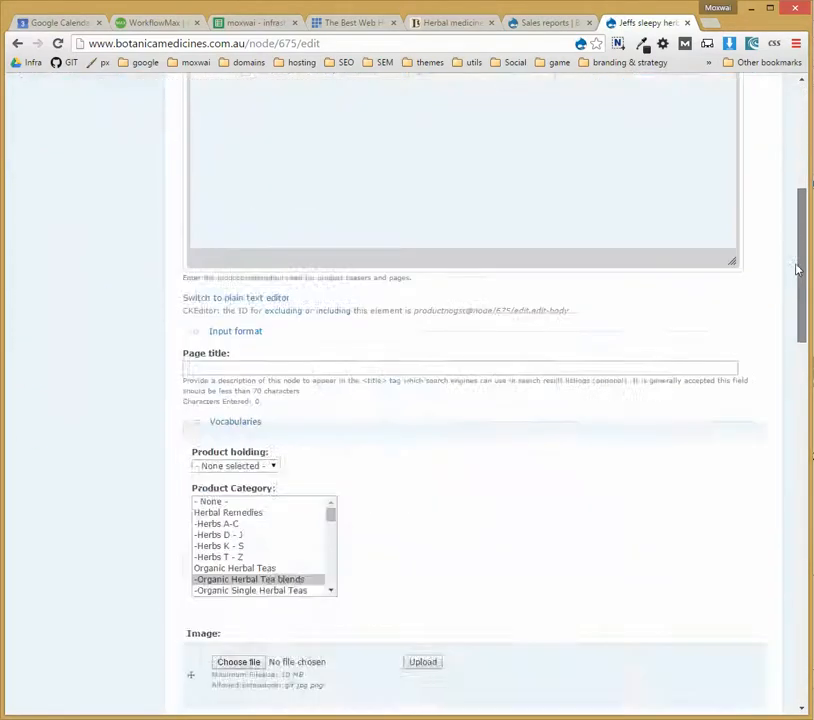
scroll(334, 195, up, 5)
scroll(351, 178, up, 3)
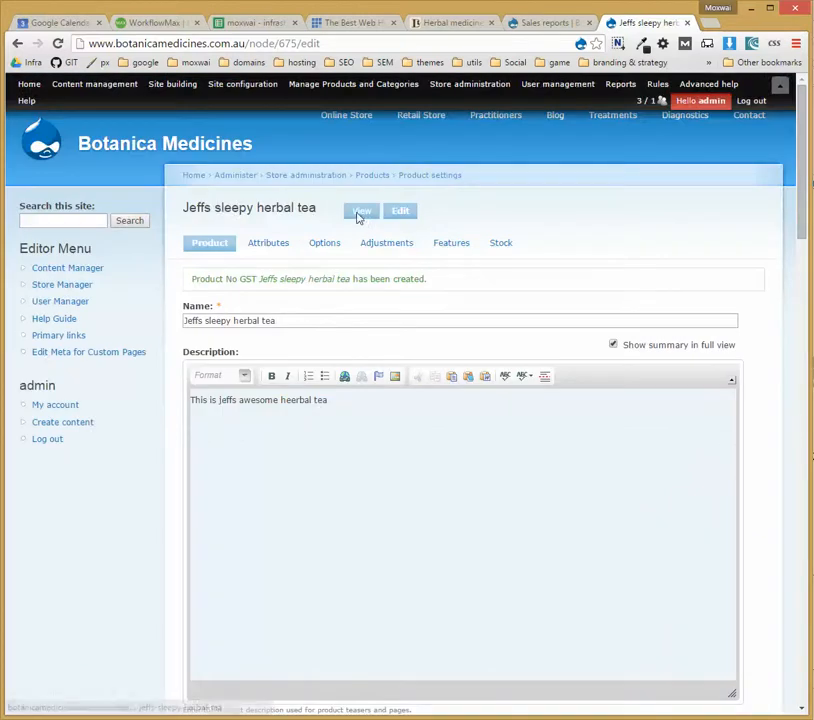
click(360, 212)
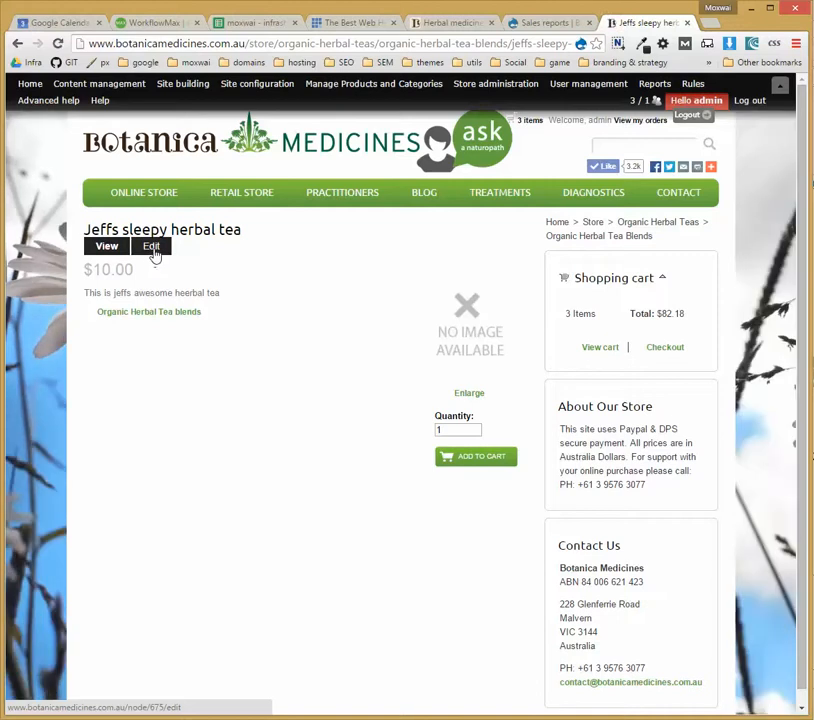
Step: Reopen the product for editing and add the Herbal Tea Size attribute to it
click(153, 252)
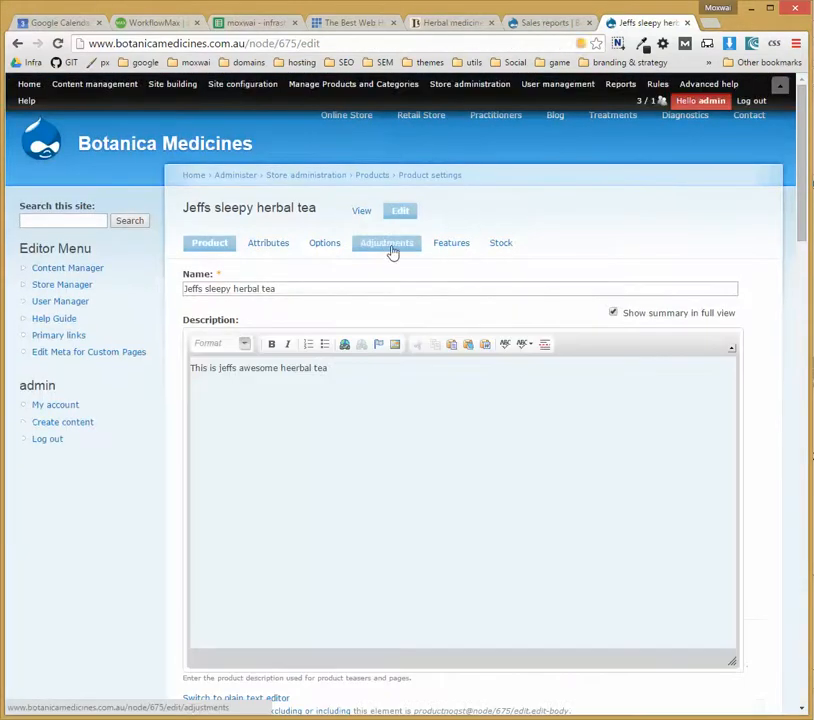
click(268, 244)
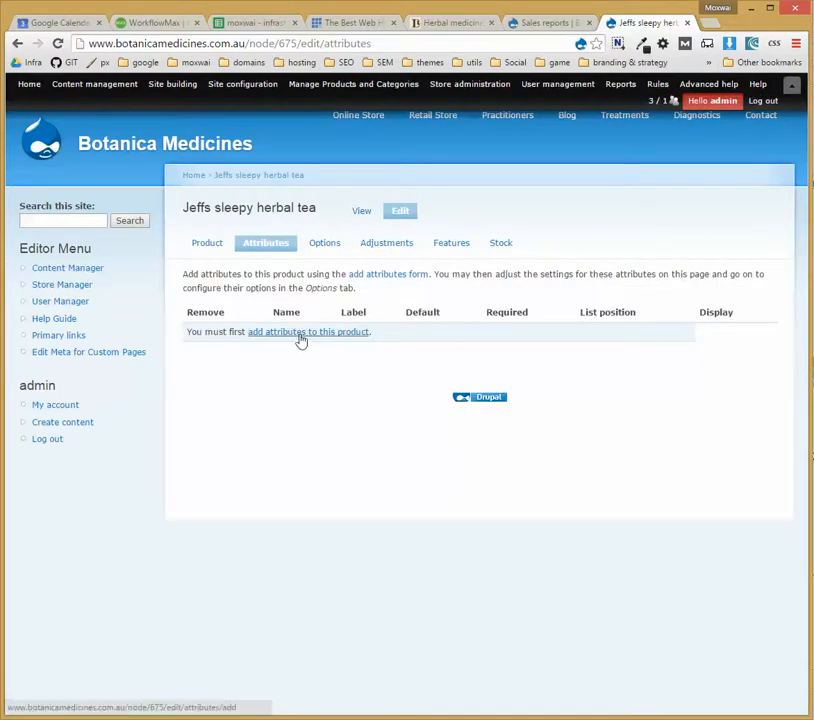
click(305, 334)
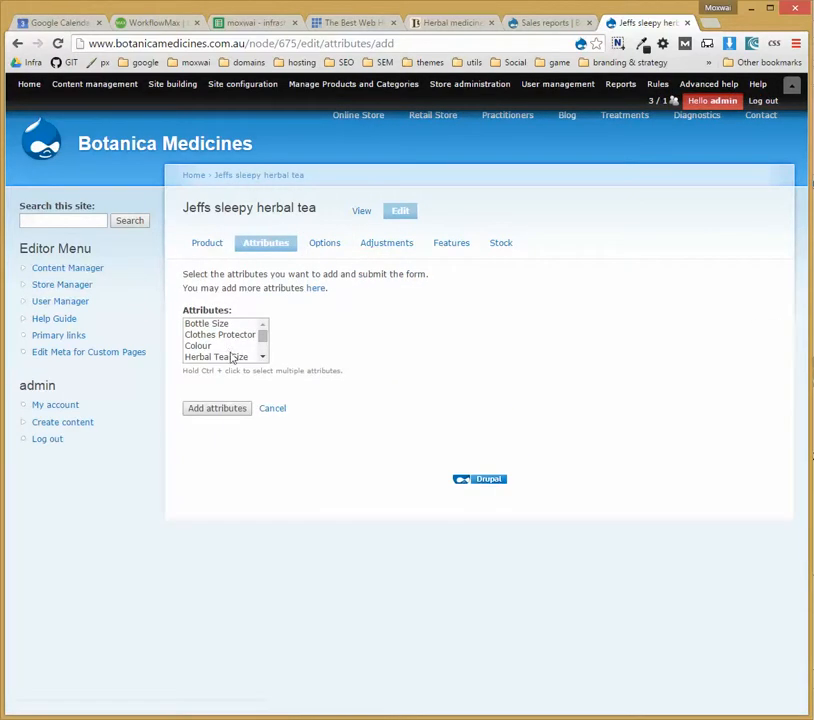
click(241, 359)
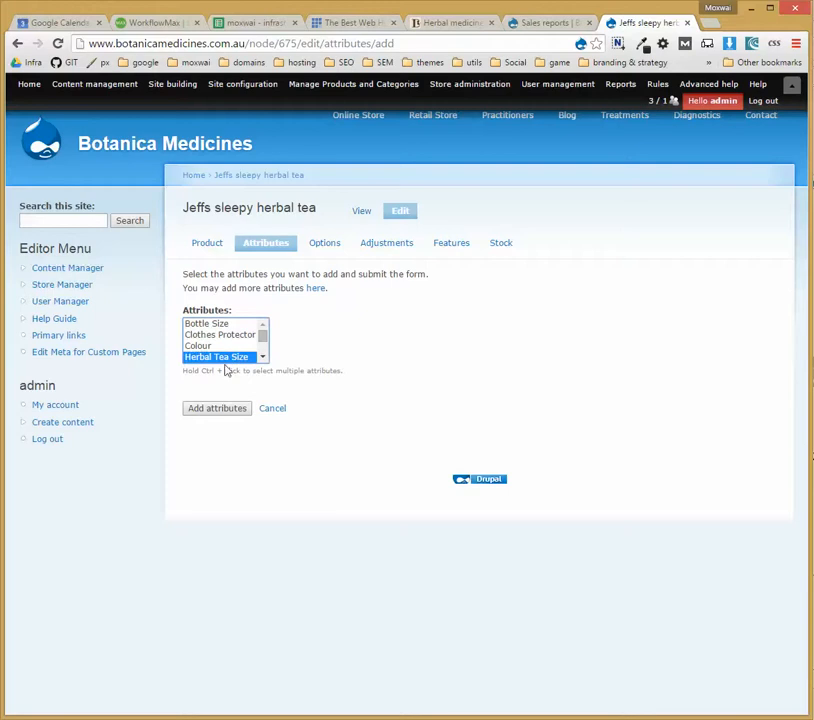
click(214, 409)
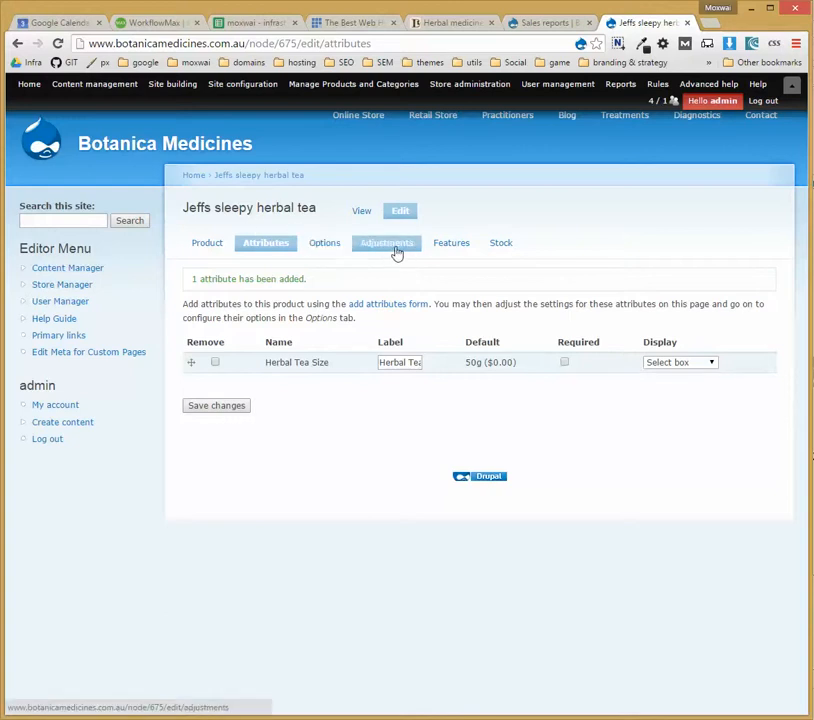
Step: Save the product's size options with only 50g and 100g enabled, and check the alternate SKUs
click(339, 253)
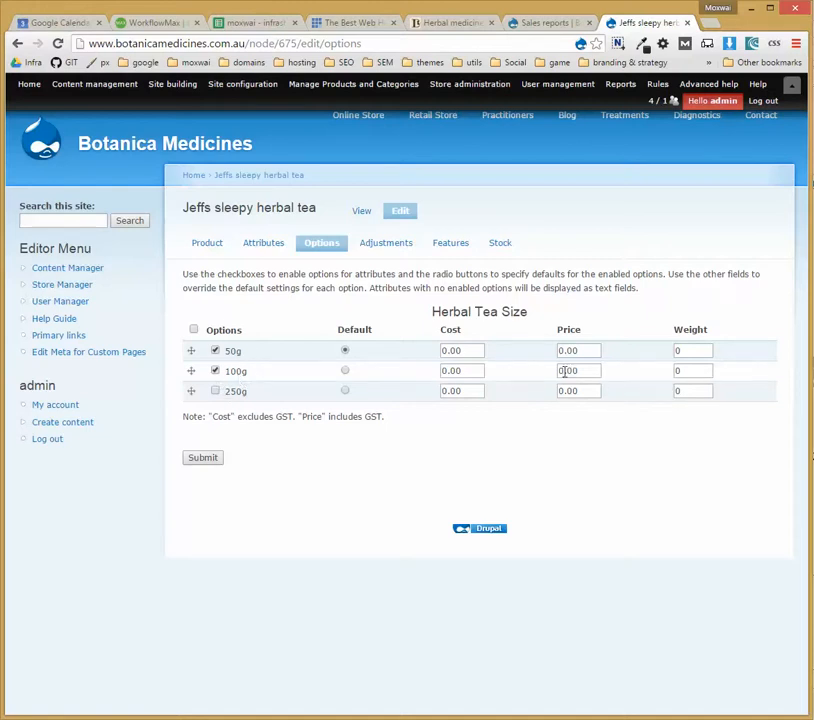
click(203, 459)
click(382, 246)
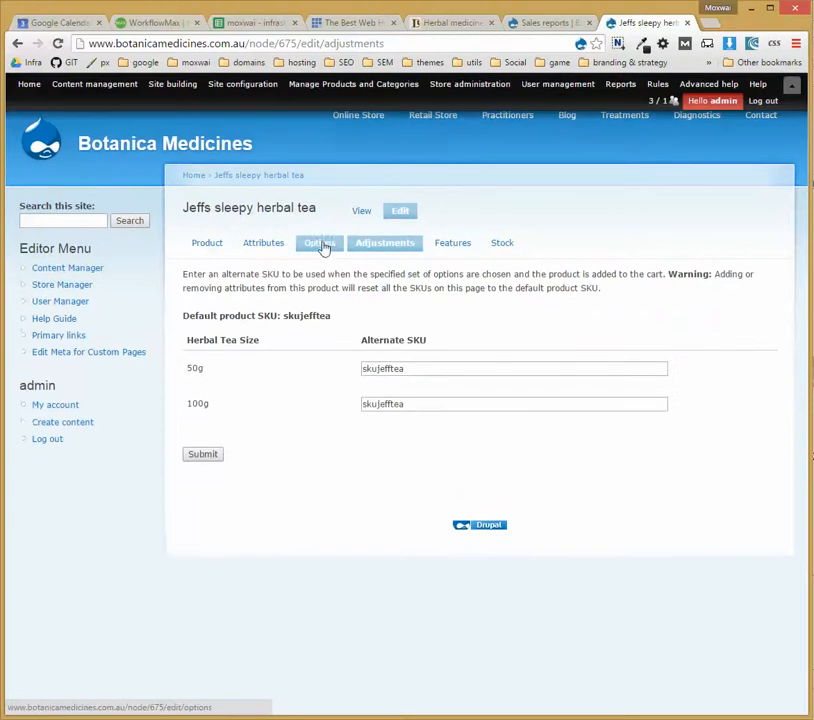
Step: Set the price adjustment of the 100g option to 5.00 and submit the product's options
click(322, 246)
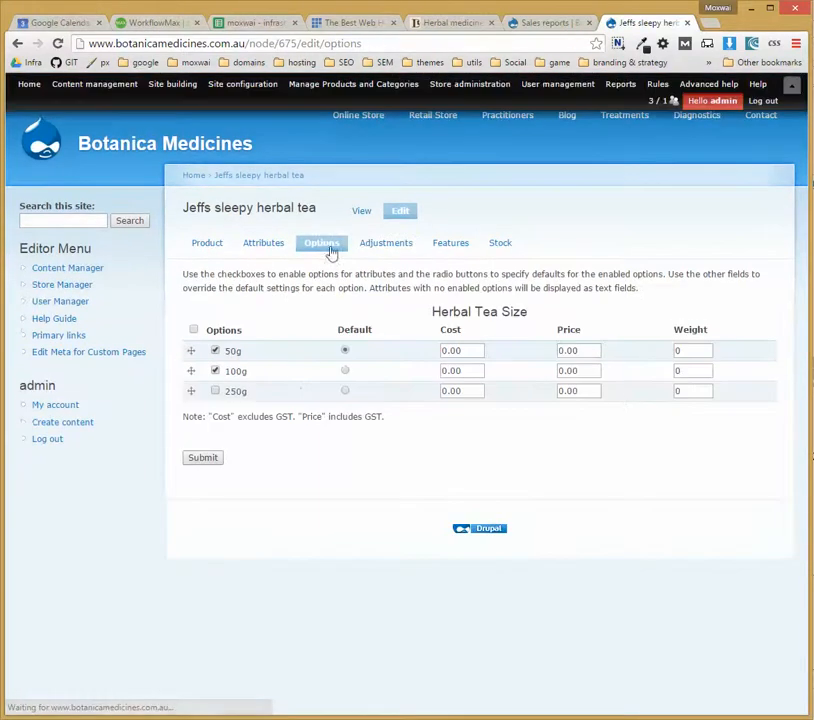
click(563, 350)
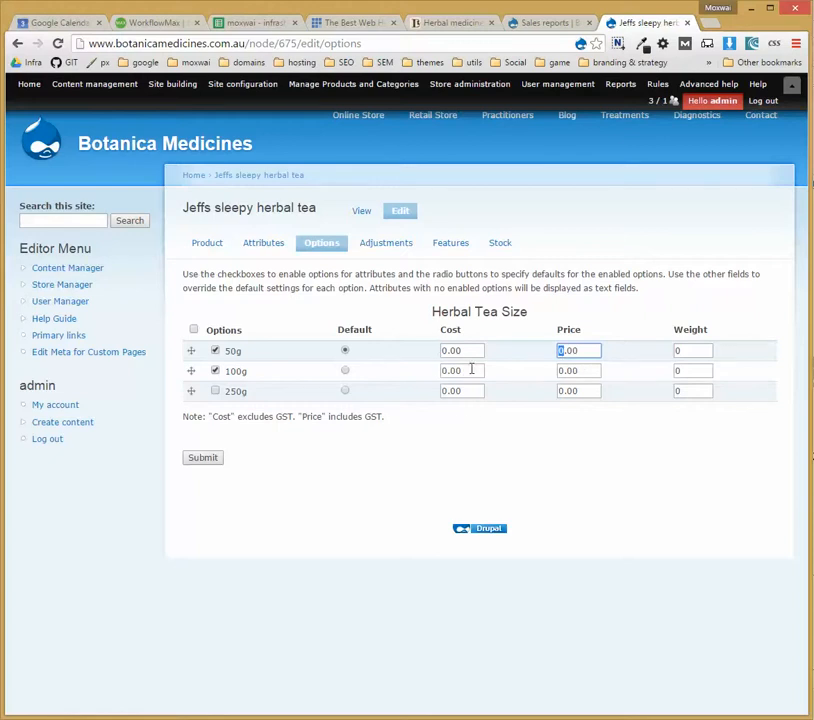
click(558, 370)
click(563, 351)
drag(559, 370, 565, 370)
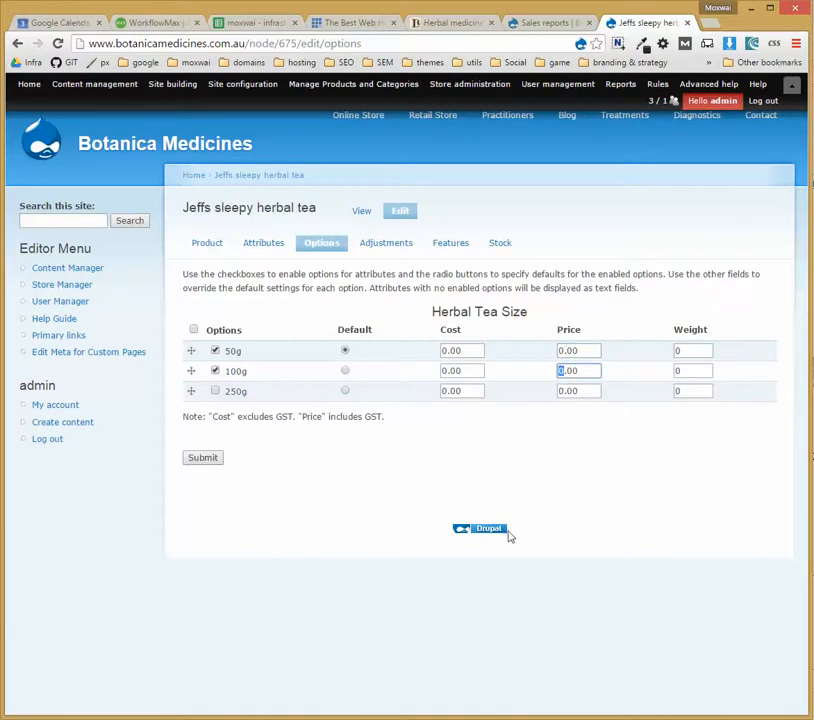
text(5)
click(682, 370)
click(684, 349)
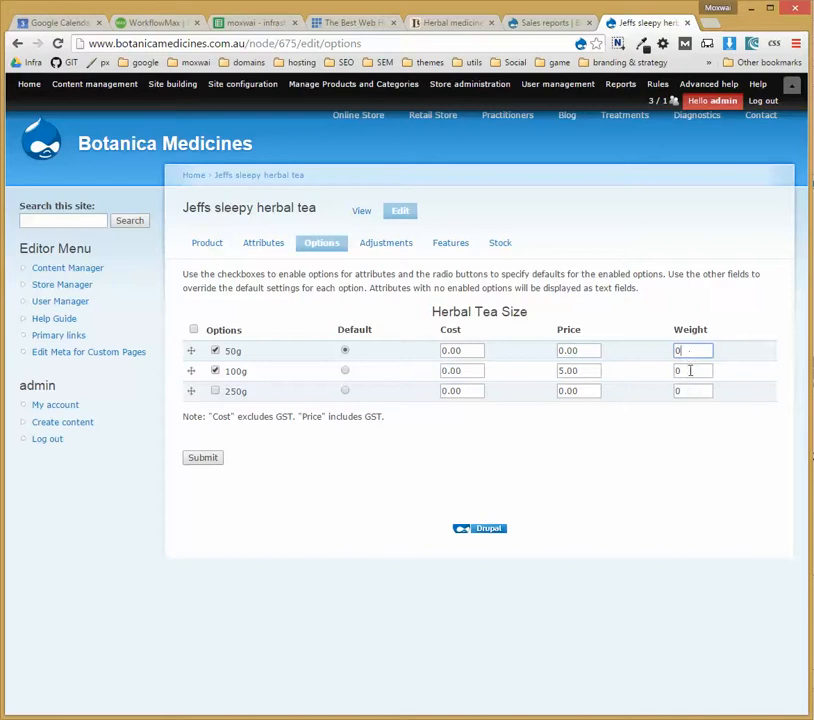
click(201, 460)
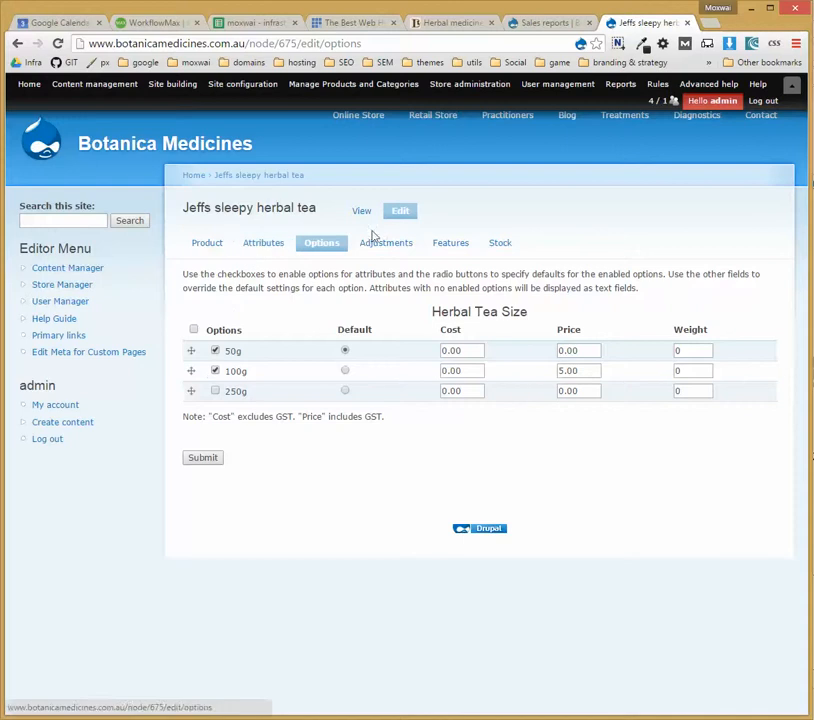
Step: View the product's store page and check the prices offered in the Herbal Tea Size choices
click(361, 212)
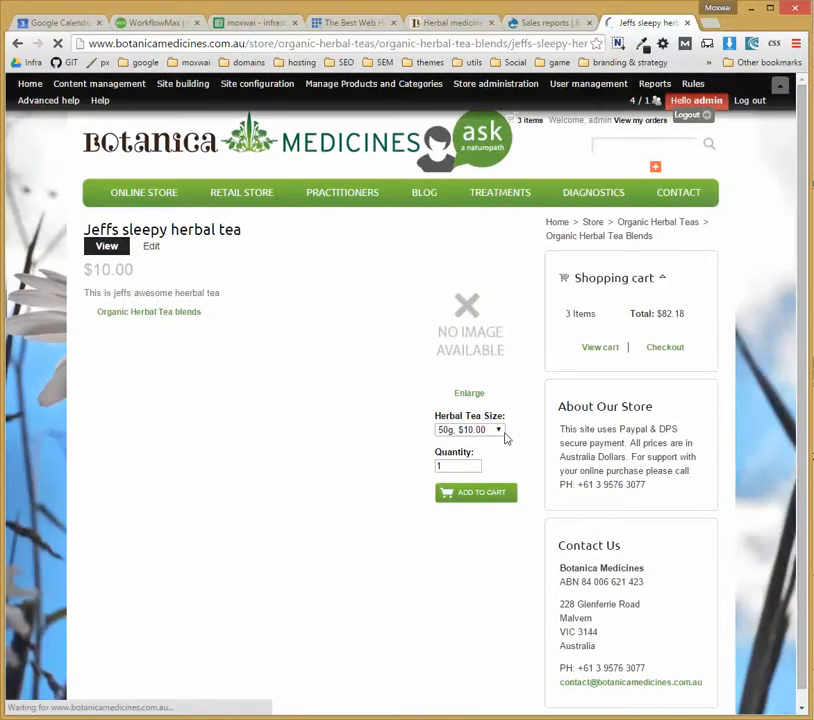
click(474, 431)
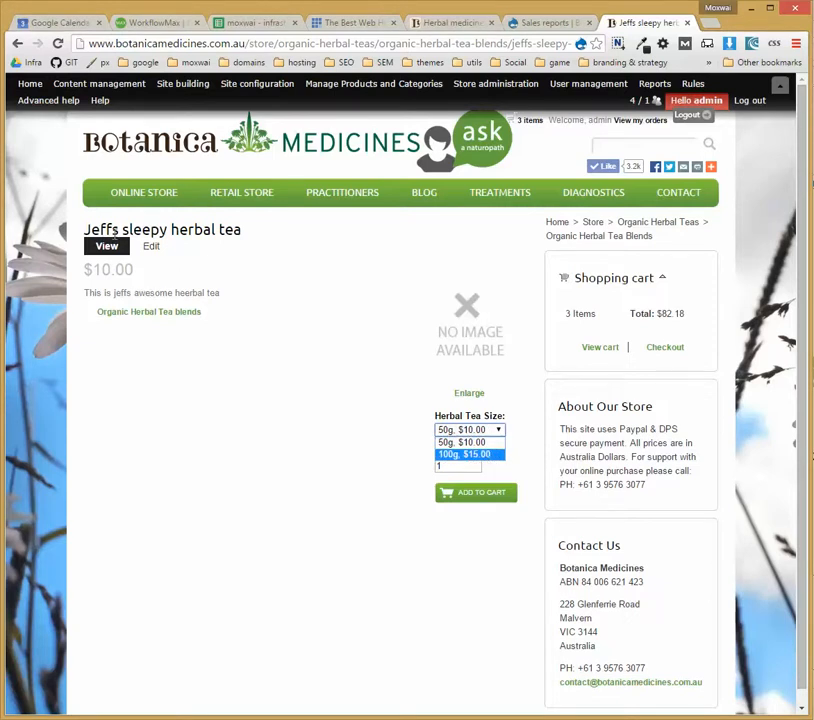
Step: In the product's options, make 100g the default size and enable 250g with a price adjustment of 10.00
click(151, 247)
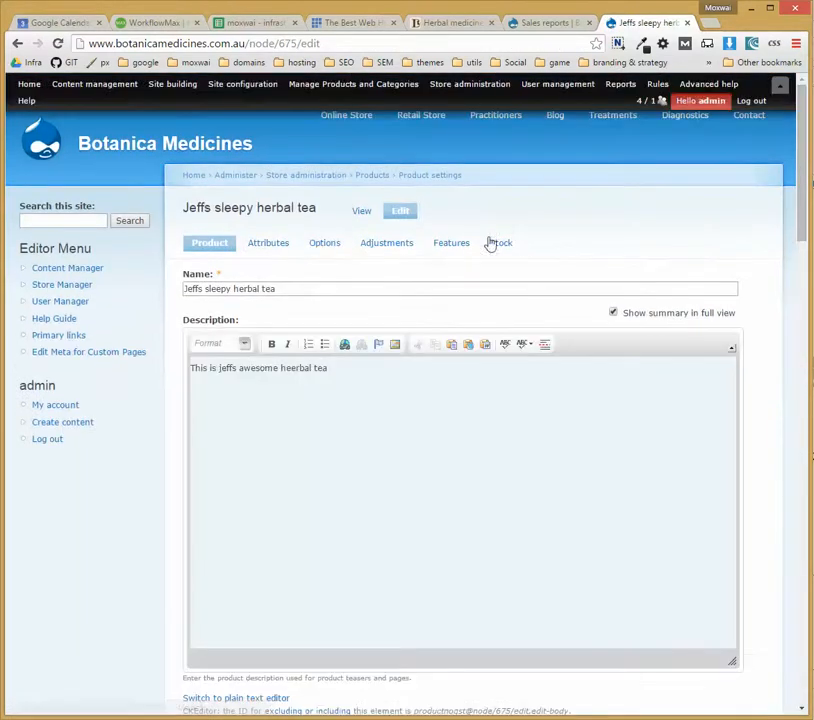
click(334, 246)
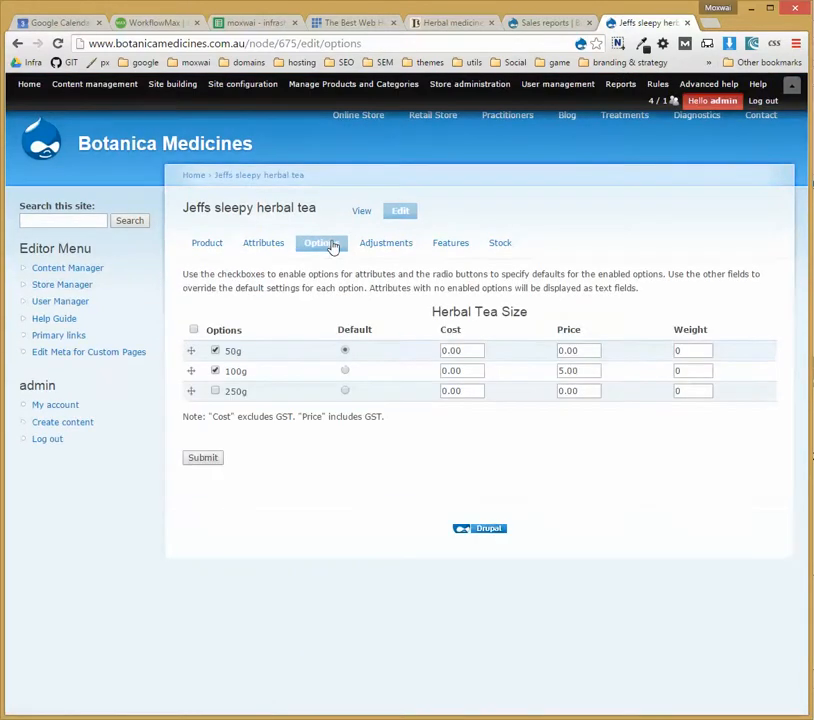
click(345, 371)
click(216, 391)
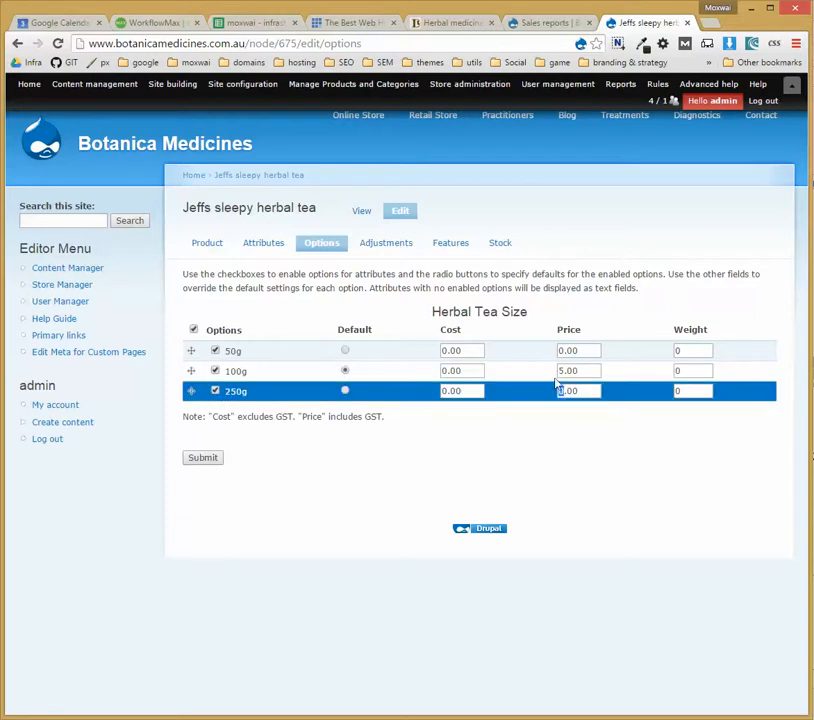
Step: Set the option weights to 50, 100 and 250 for the matching sizes and submit the options
click(692, 351)
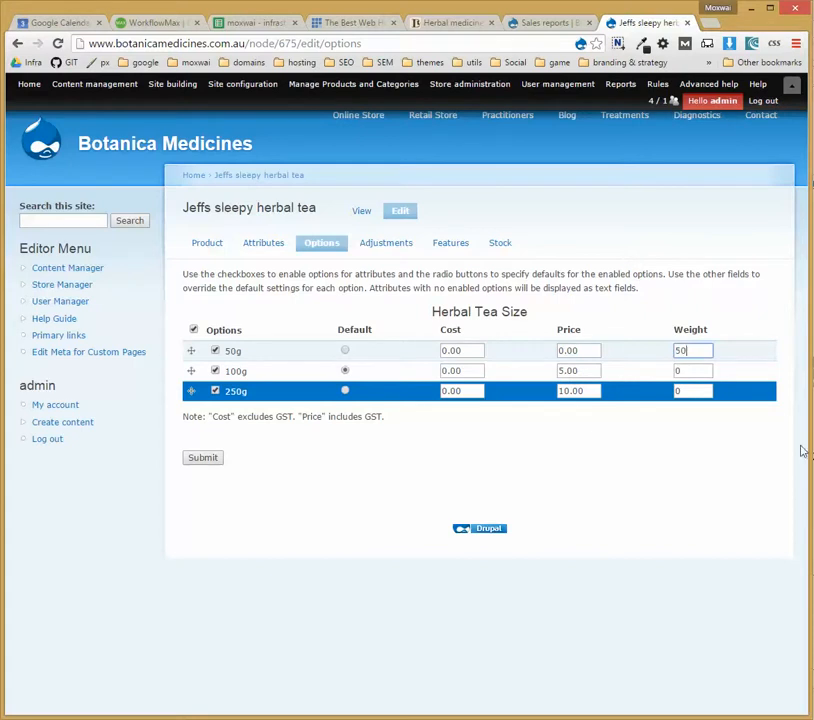
click(688, 370)
double_click(680, 370)
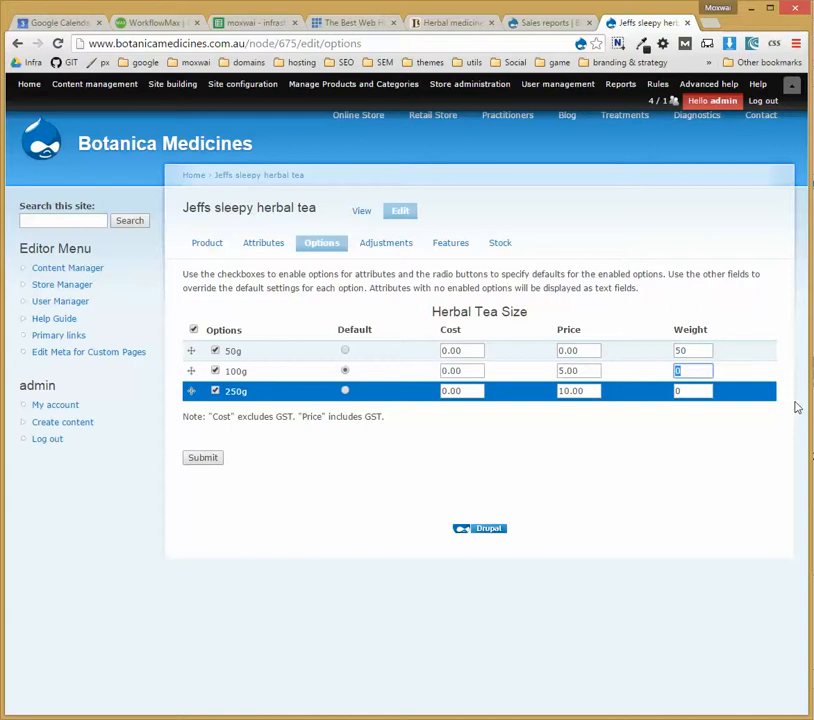
text(100)
click(704, 390)
text(250)
click(206, 458)
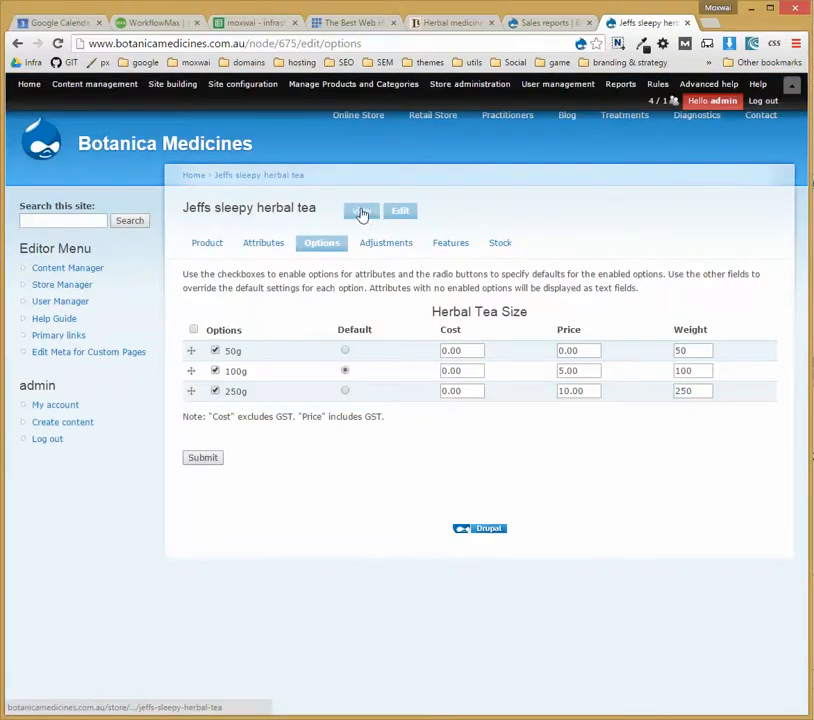
Step: Examine the base price, weight and unit fields in the product's main form, and return to its size options
click(400, 213)
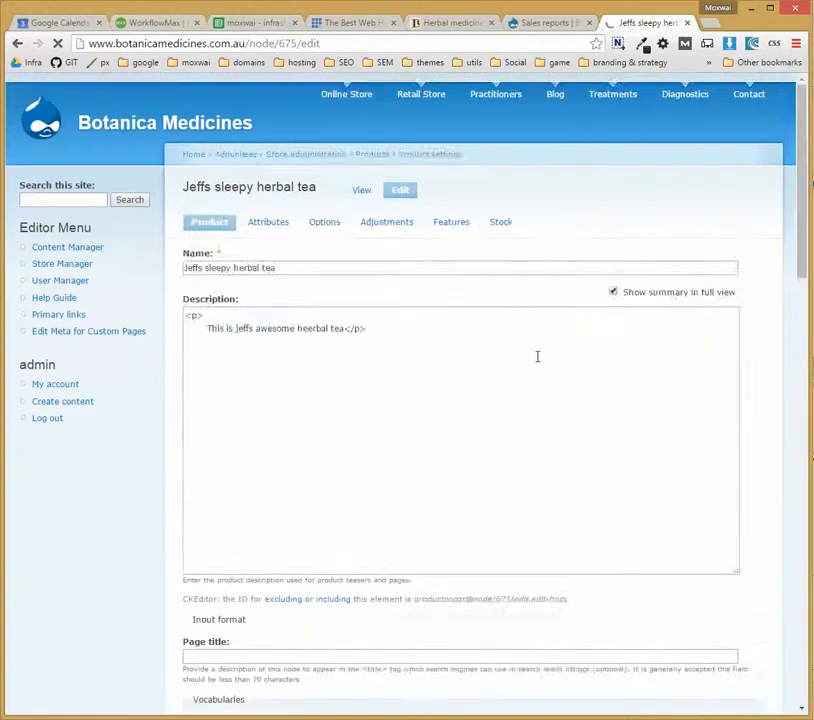
scroll(519, 362, down, 5)
scroll(495, 378, down, 3)
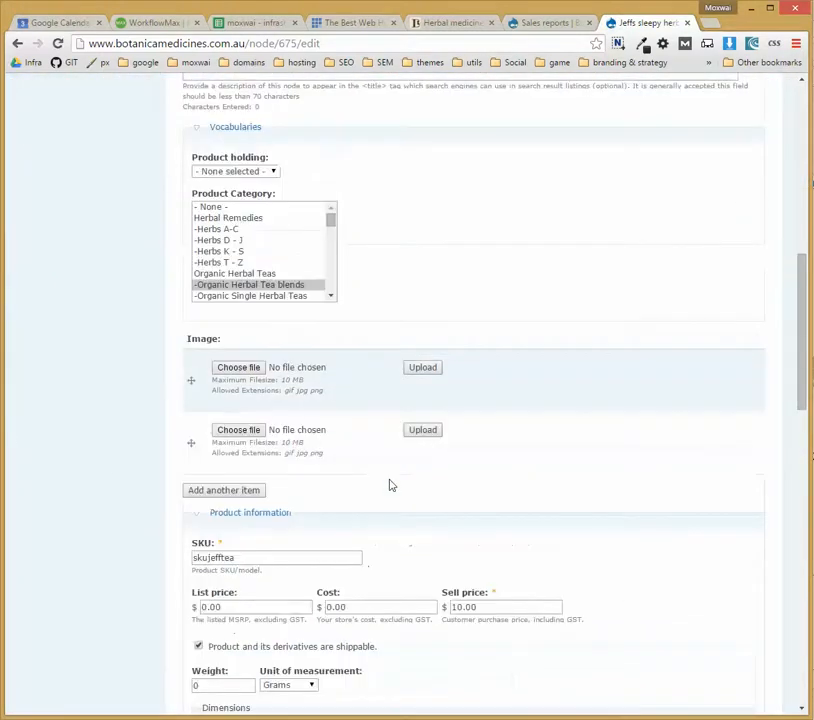
scroll(330, 540, down, 1)
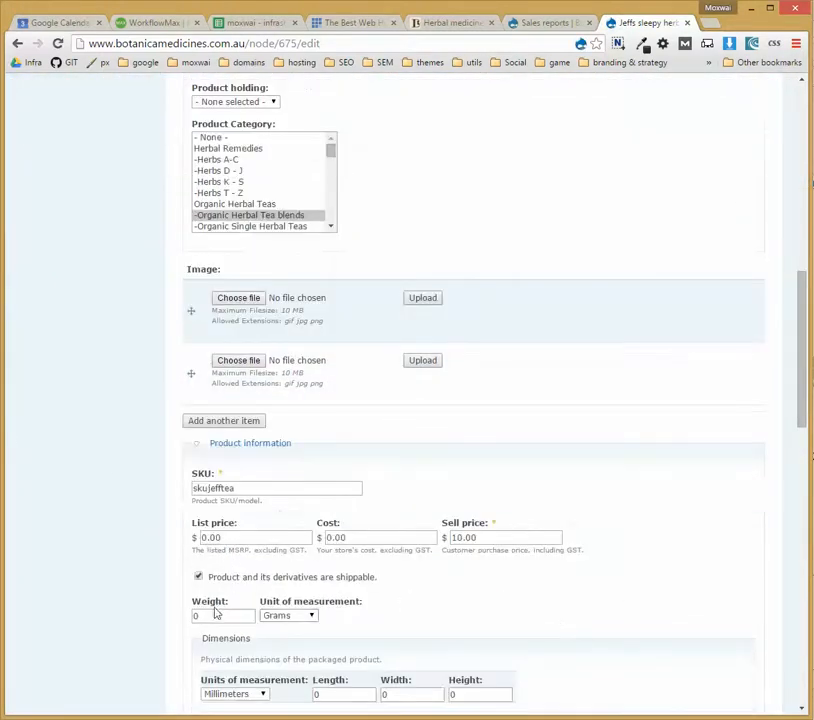
scroll(392, 616, up, 1)
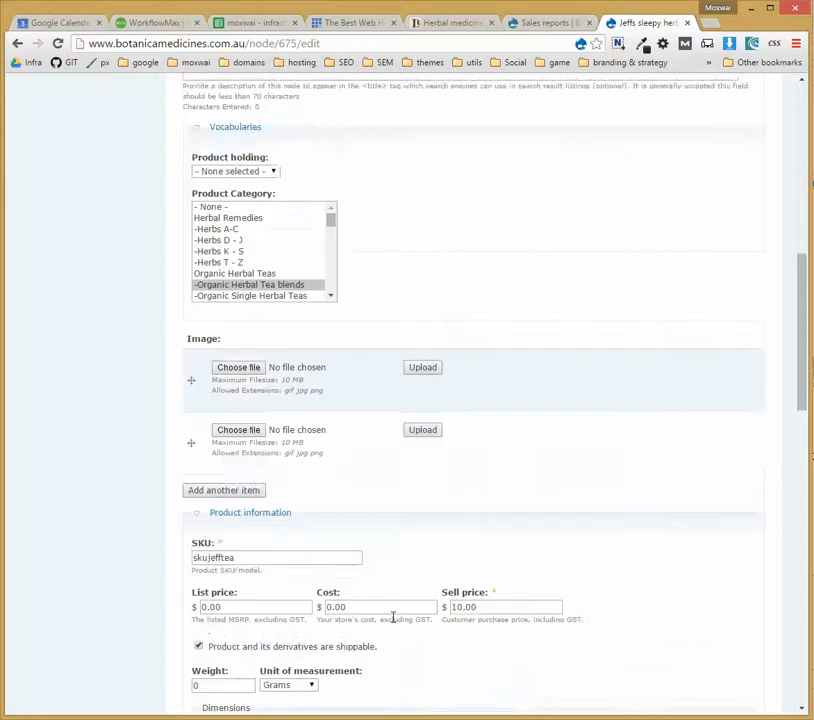
scroll(388, 625, down, 3)
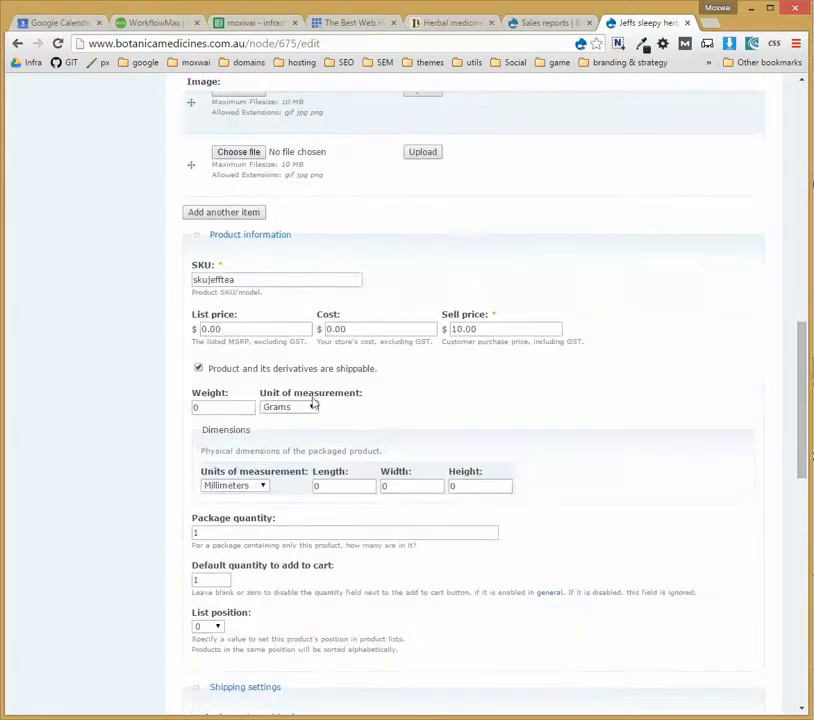
scroll(412, 363, up, 12)
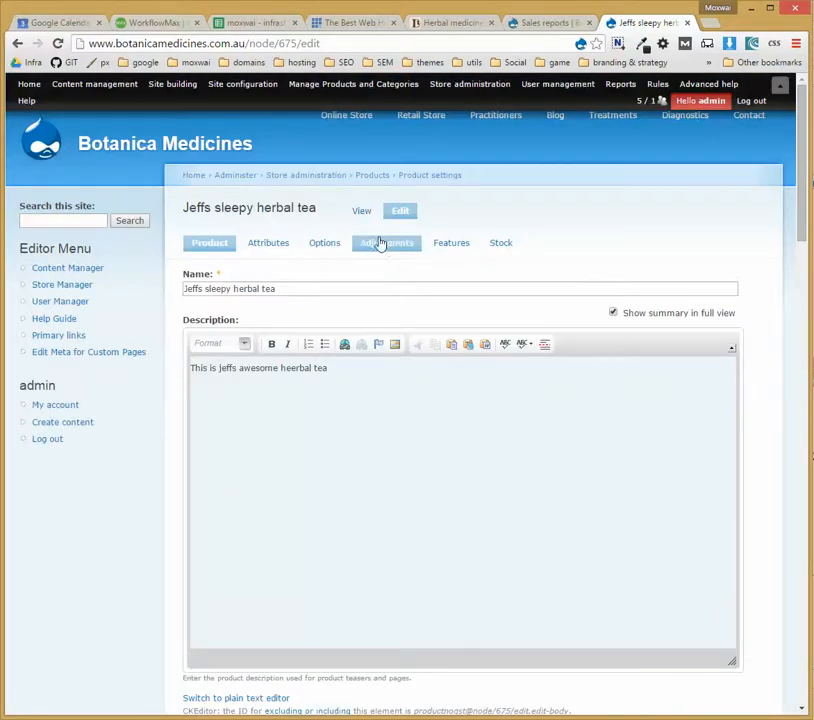
click(390, 250)
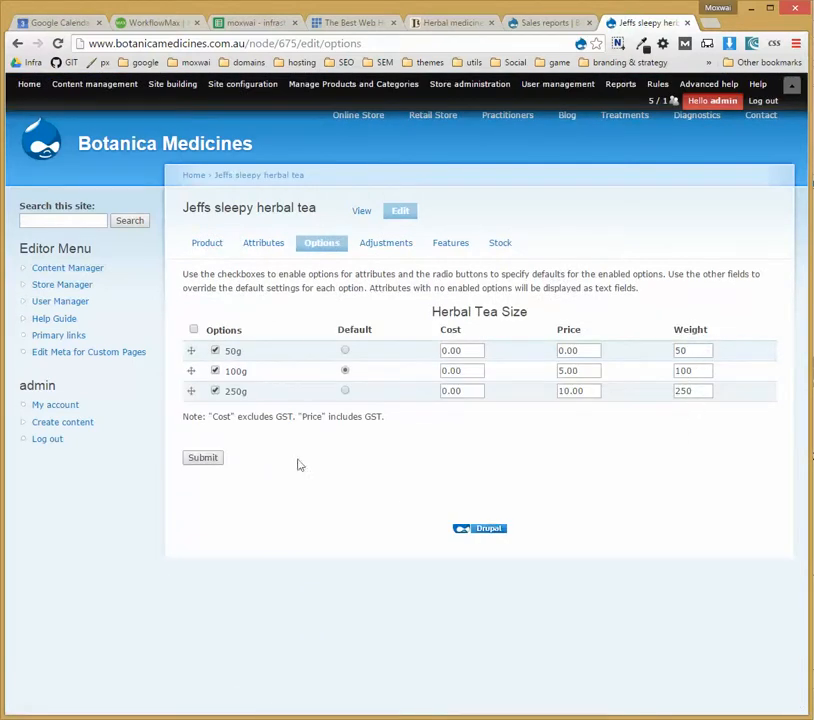
Step: View the product's store page, check the three size prices and choose the 100g size
click(362, 212)
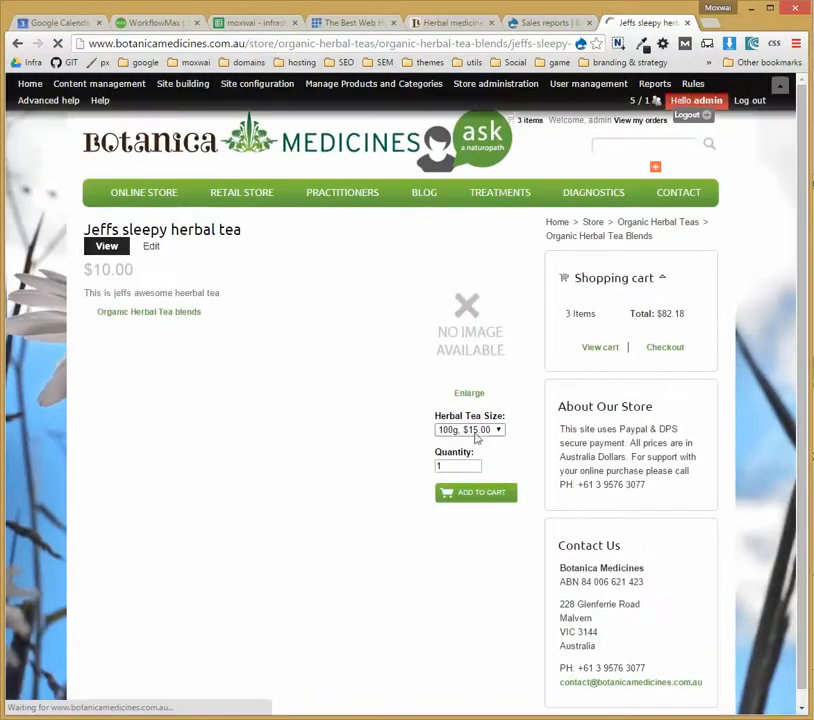
click(484, 431)
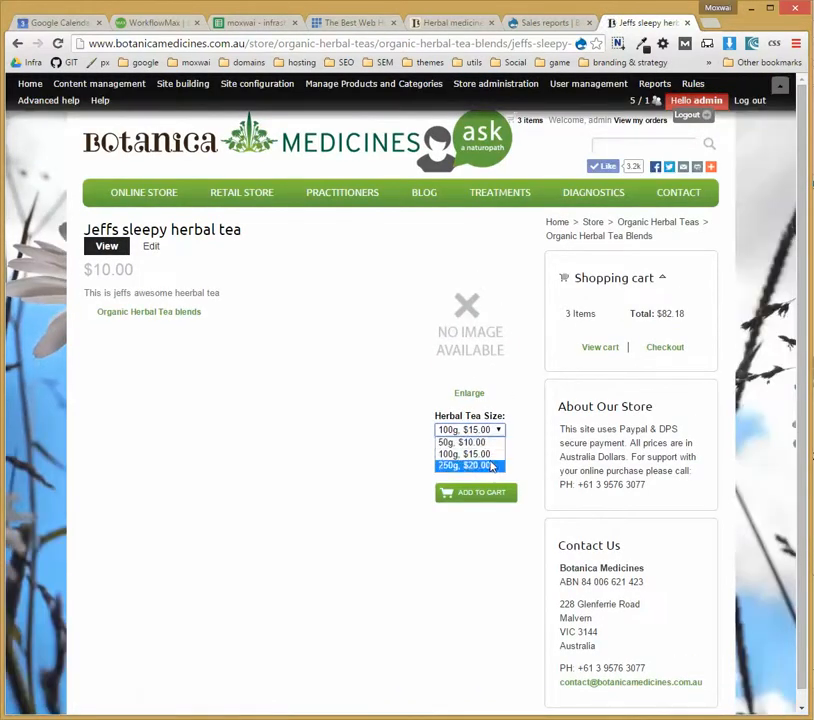
click(478, 454)
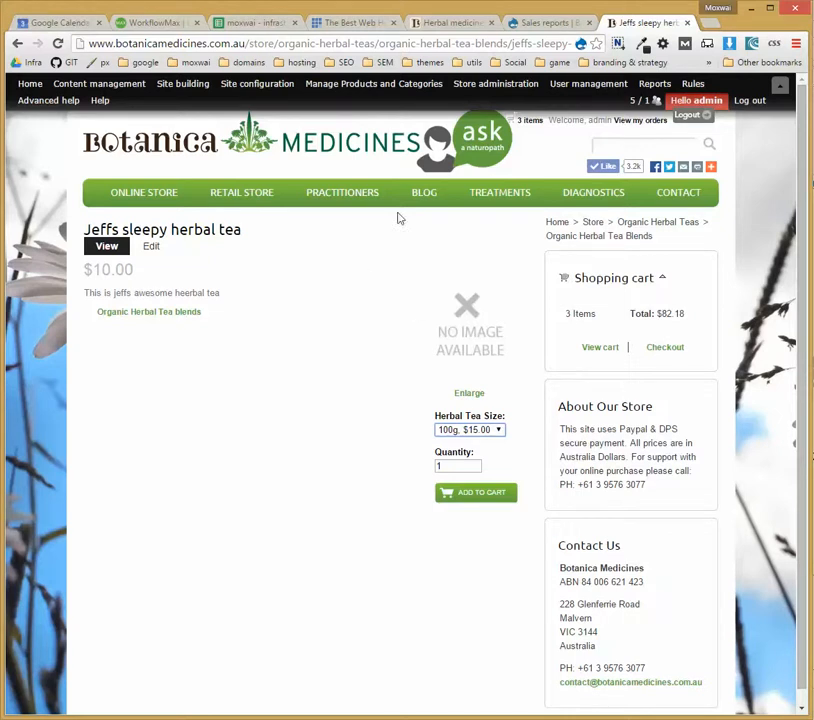
Step: Open the store's attributes administration
mouse_move(495, 84)
mouse_move(497, 157)
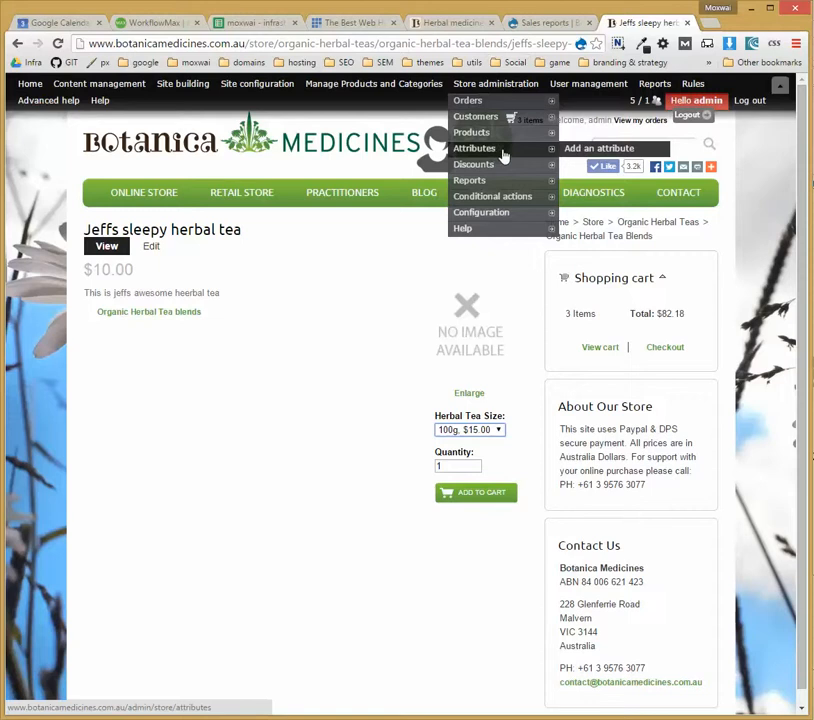